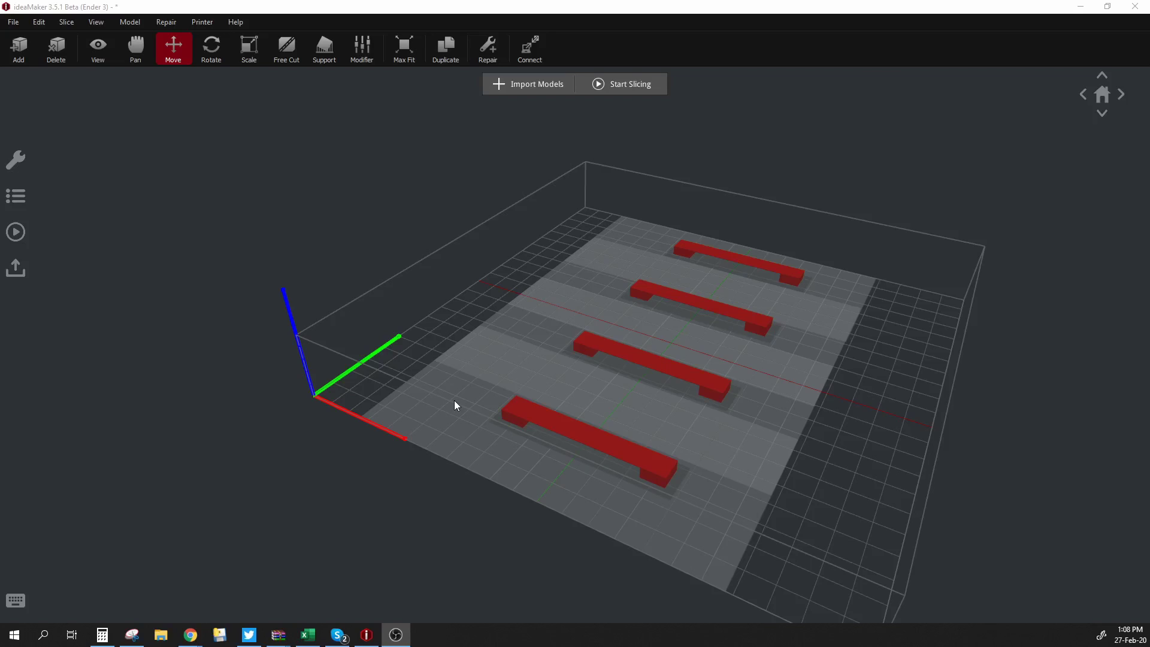
{"action": "scroll", "coordinate": [520, 472], "scroll_direction": "up", "scroll_amount": 4}
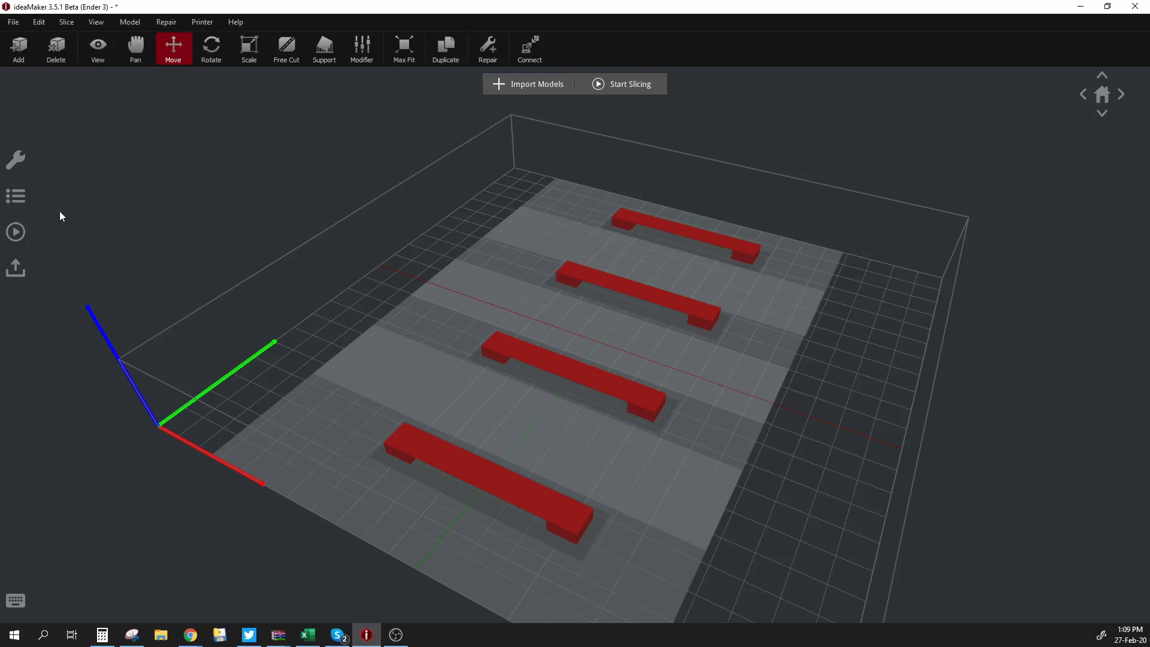
- Create Setting Group 12 holding 50mmBridge(1).stl from the group settings
{"action": "left_click", "coordinate": [16, 232]}
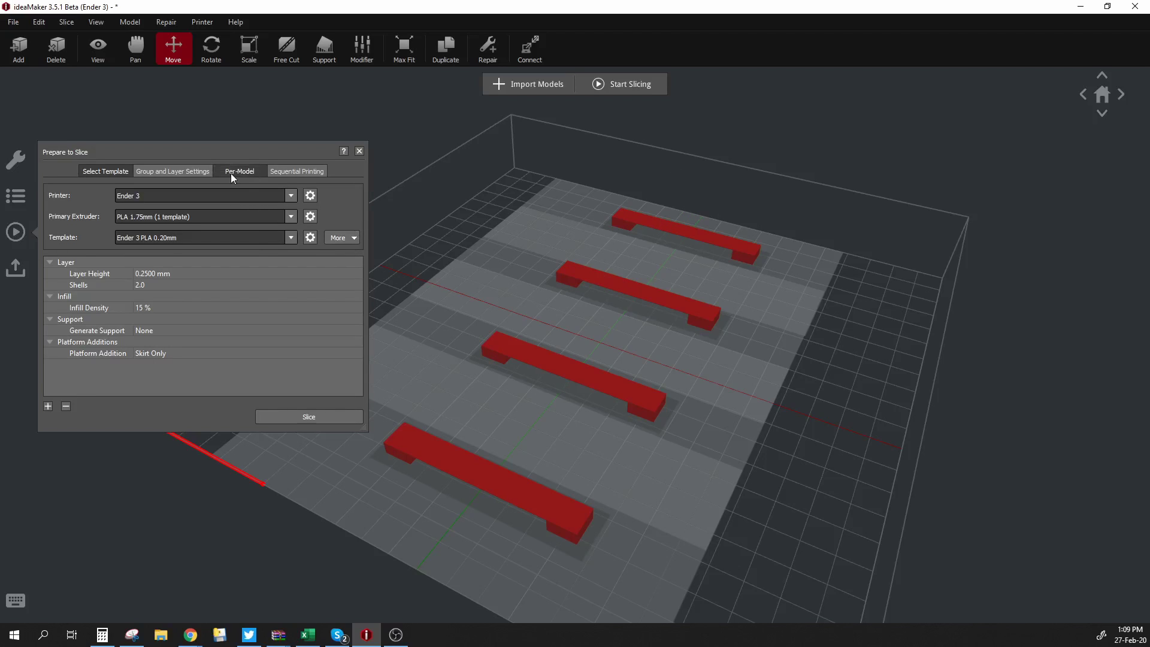
{"action": "left_click", "coordinate": [183, 172]}
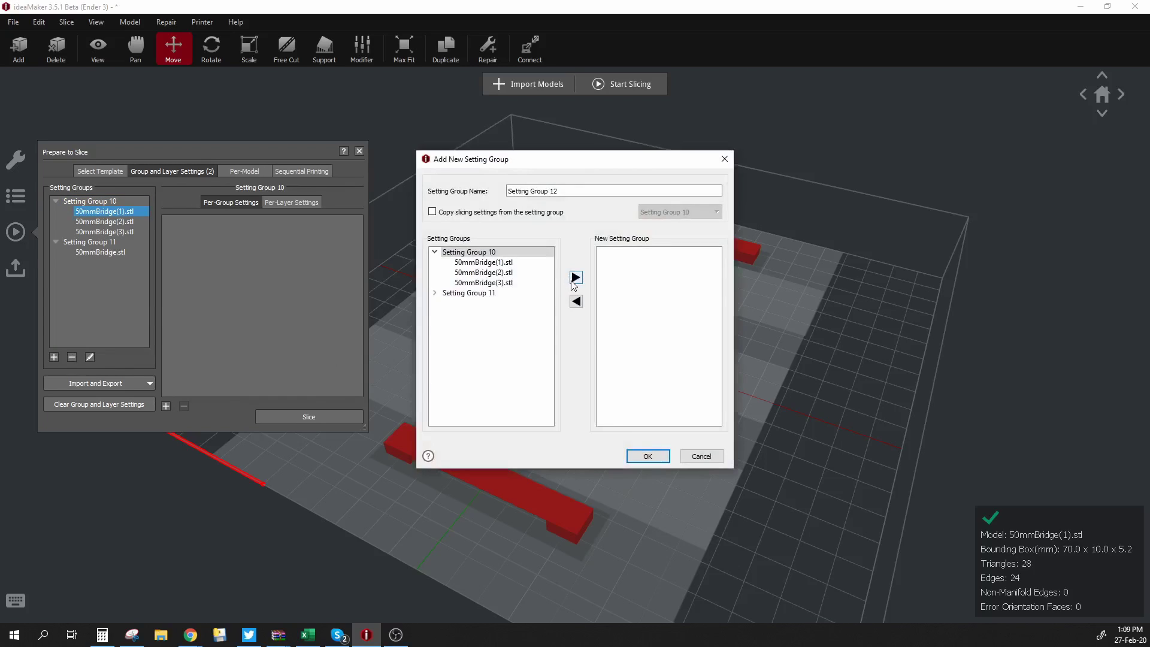
{"action": "left_click", "coordinate": [653, 456]}
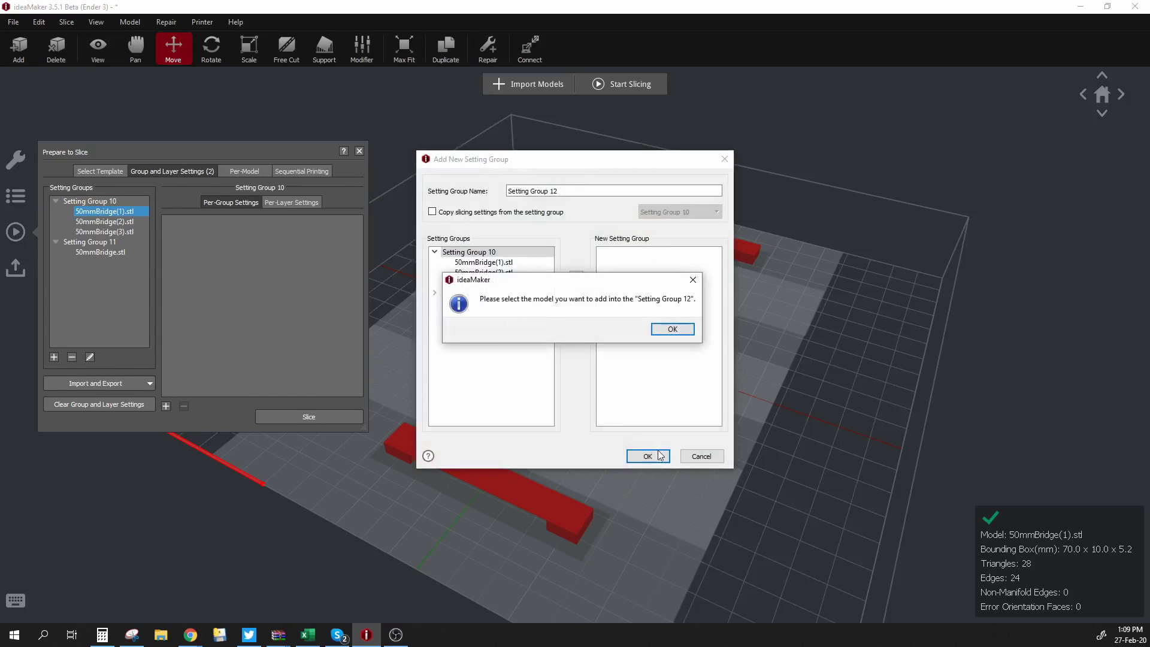
{"action": "left_click", "coordinate": [672, 329]}
{"action": "left_click", "coordinate": [484, 262]}
{"action": "left_click", "coordinate": [576, 278]}
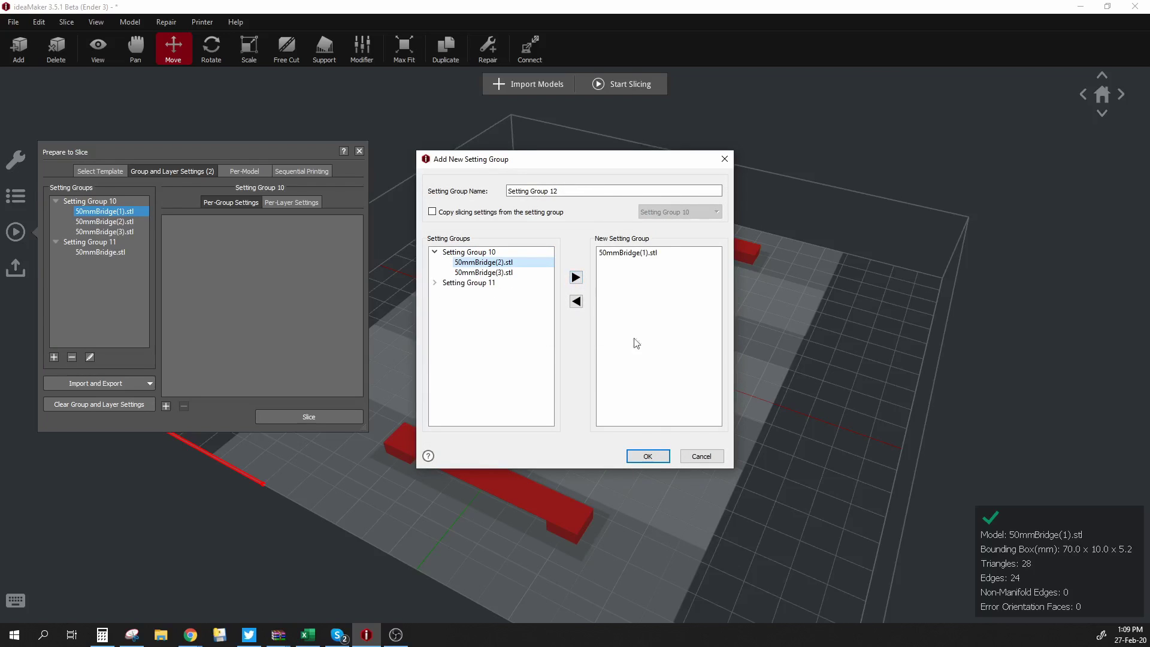
{"action": "left_click", "coordinate": [649, 456]}
- Create Setting Group 13 holding 50mmBridge(2).stl, then start adding settings to Group 10
{"action": "left_click", "coordinate": [53, 357]}
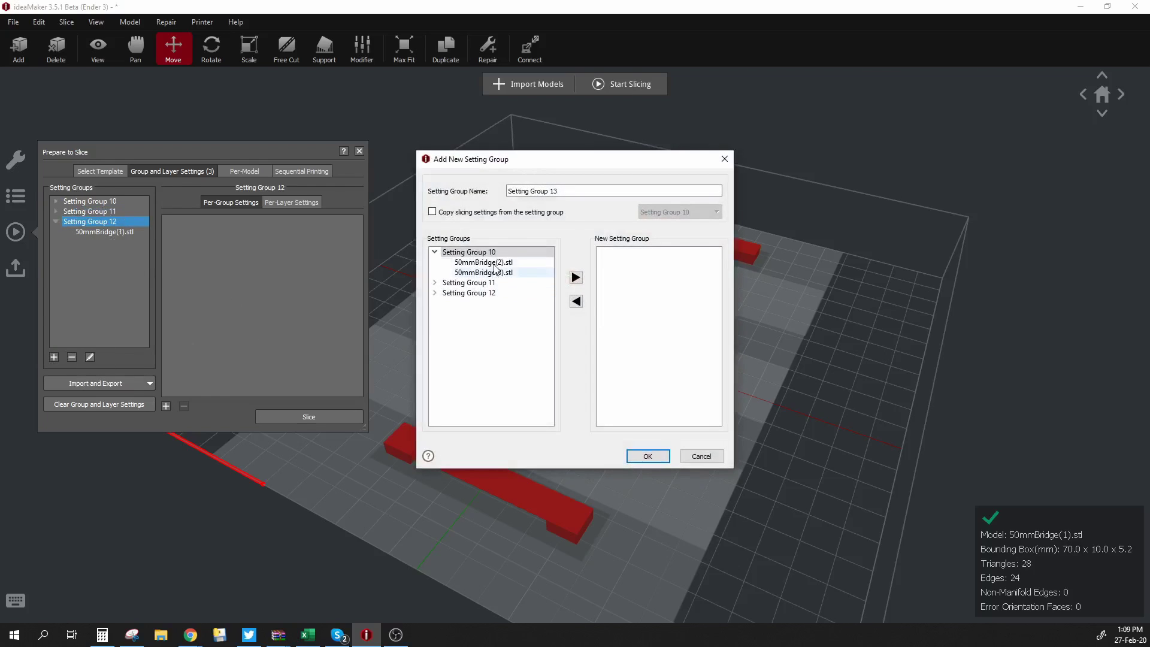
{"action": "left_click", "coordinate": [486, 263]}
{"action": "left_click", "coordinate": [576, 278]}
{"action": "left_click", "coordinate": [648, 456]}
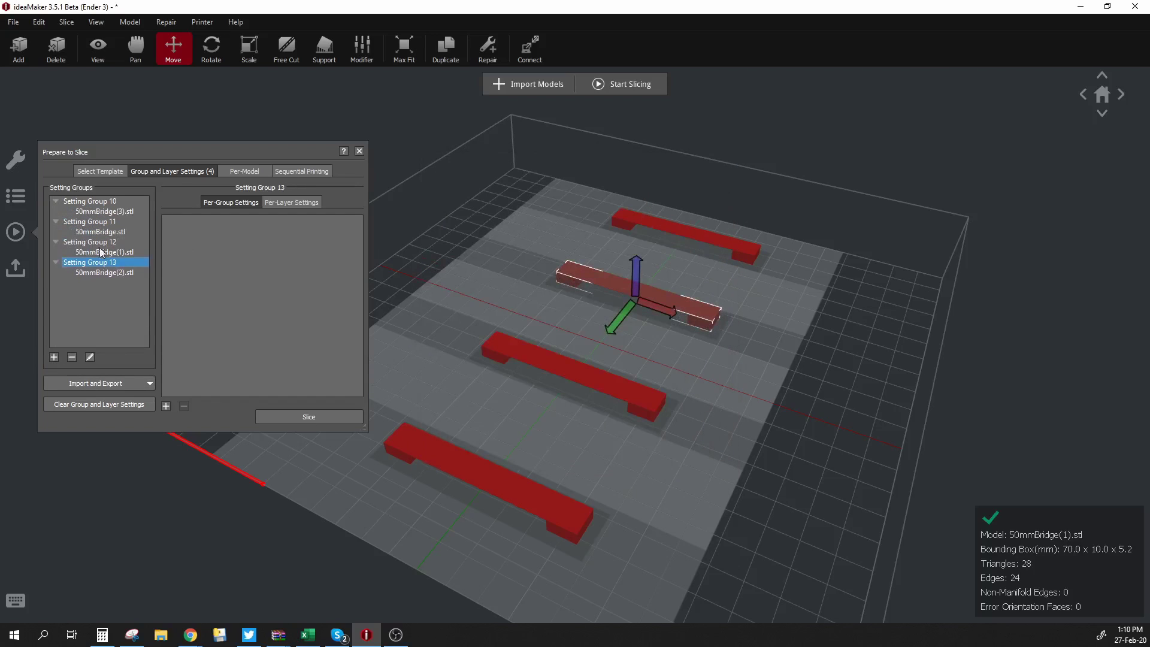
{"action": "left_click", "coordinate": [102, 213]}
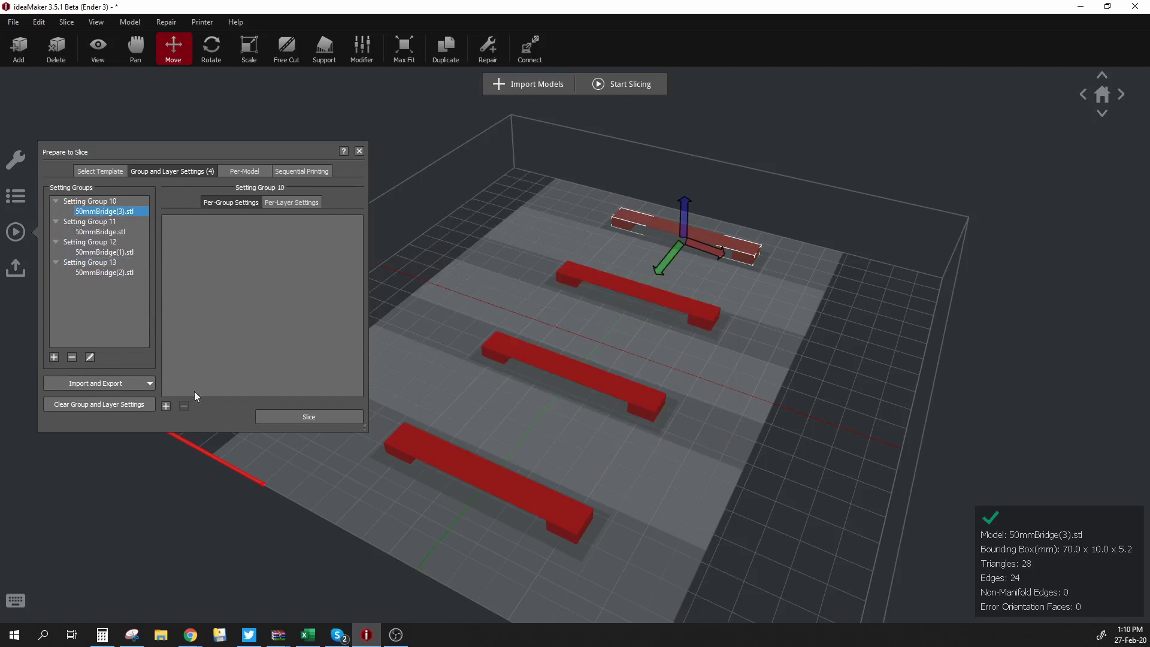
{"action": "left_click", "coordinate": [167, 407]}
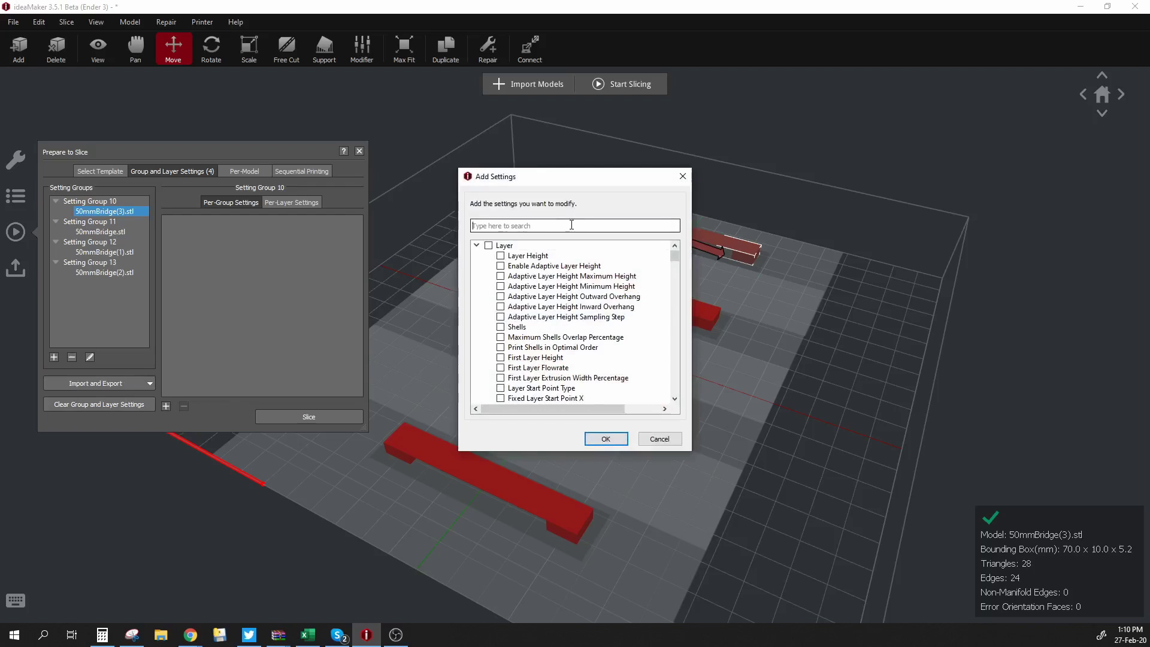
- Search 'bridg' and add bridging speed, shells speed, extrusion width, fan speed and shells flowrate to Group 10
{"action": "type", "text": "bridge"}
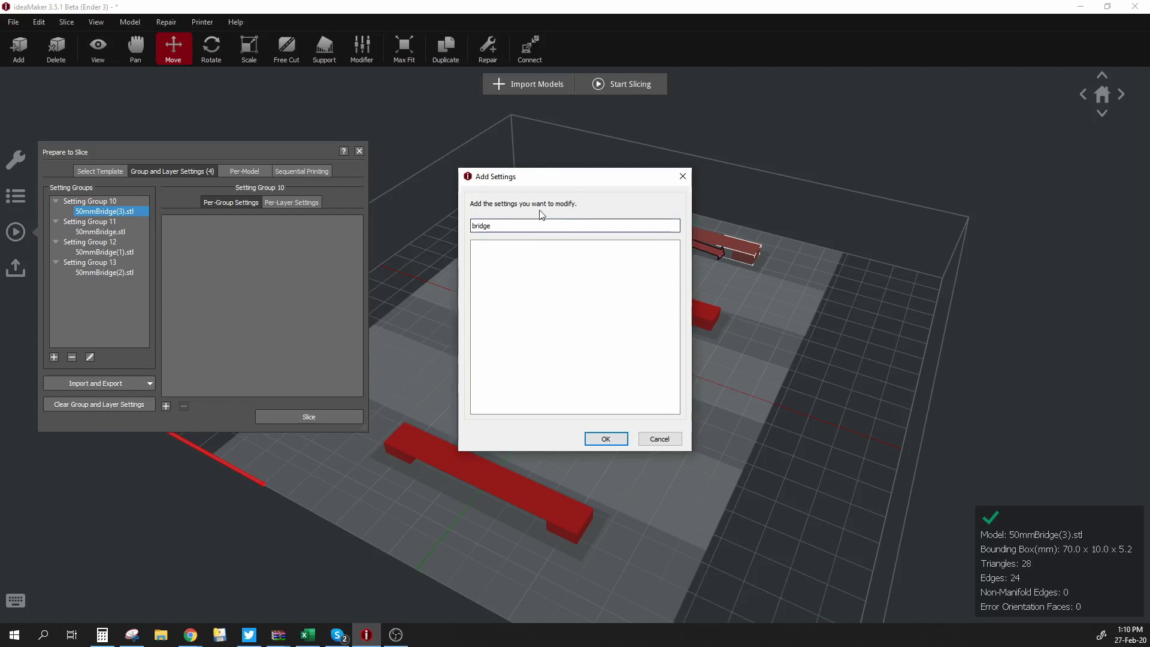
{"action": "key", "text": "BackSpace"}
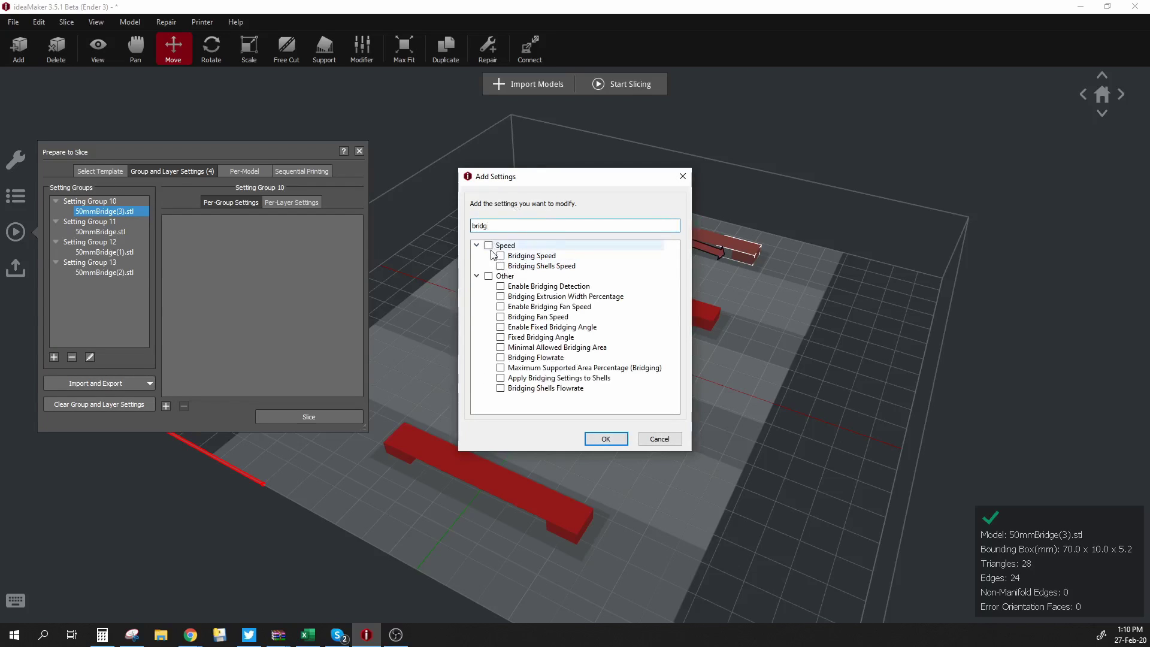
{"action": "left_click", "coordinate": [501, 255]}
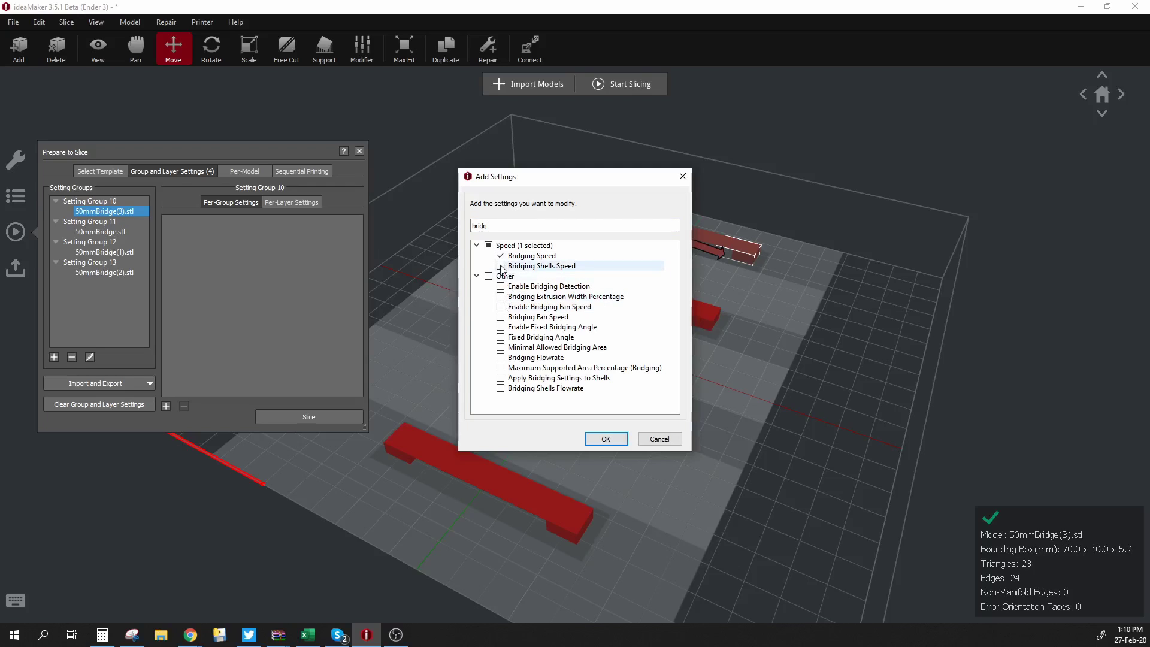
{"action": "left_click", "coordinate": [501, 266]}
{"action": "left_click", "coordinate": [501, 297]}
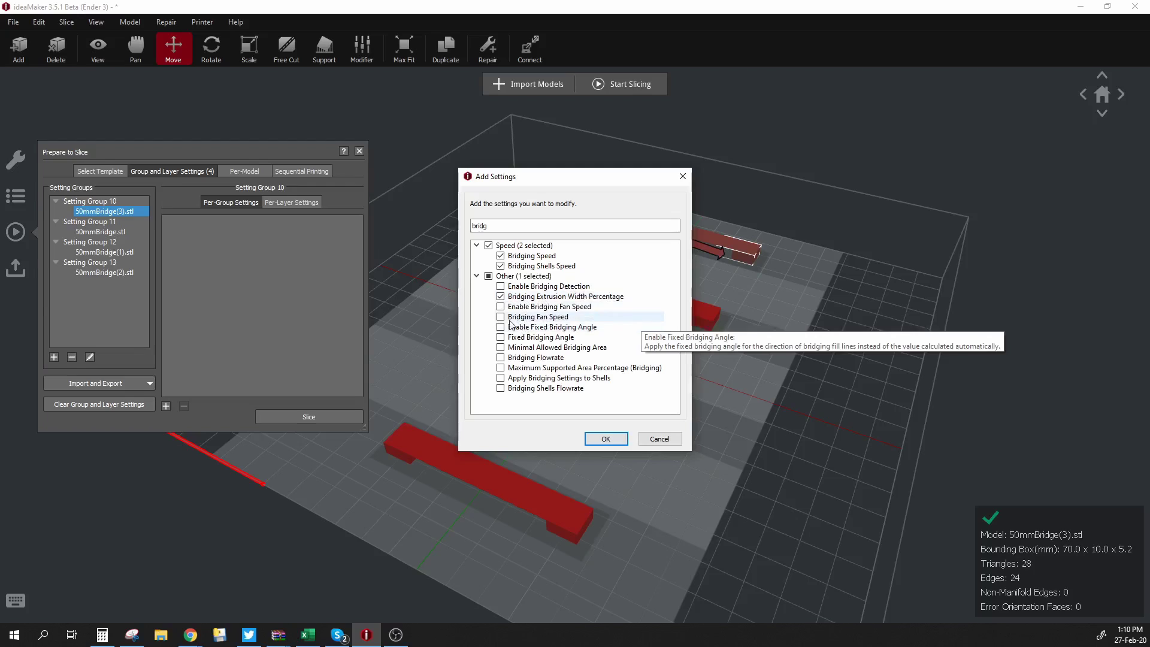
{"action": "left_click", "coordinate": [502, 316]}
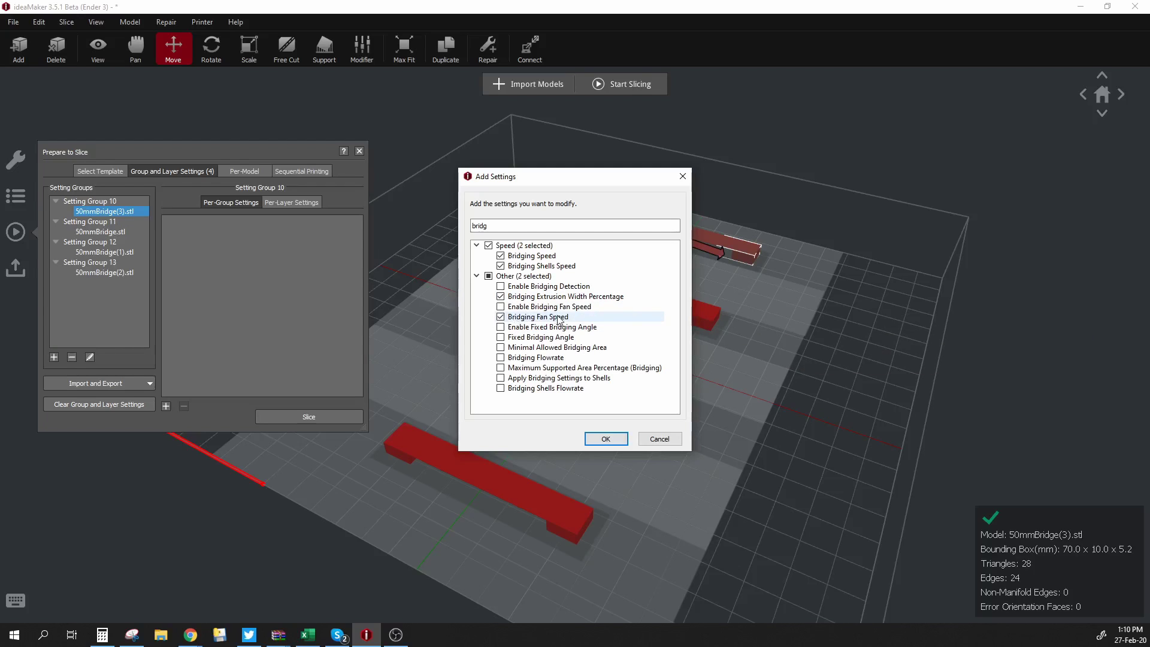
{"action": "left_click", "coordinate": [501, 306]}
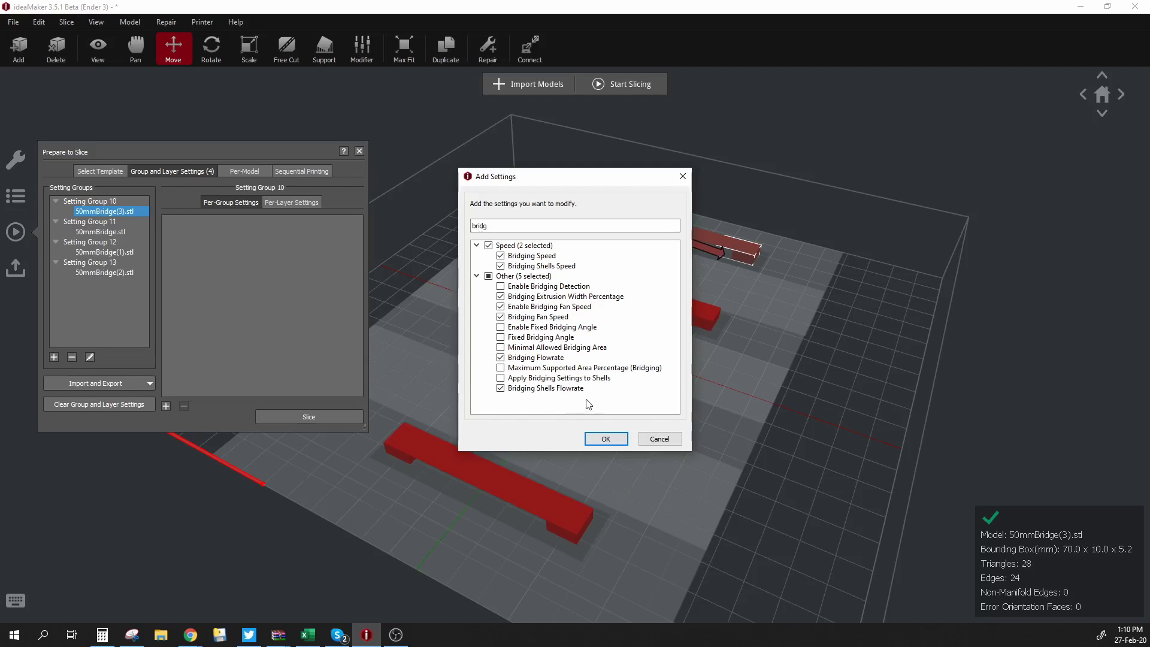
{"action": "left_click", "coordinate": [526, 390]}
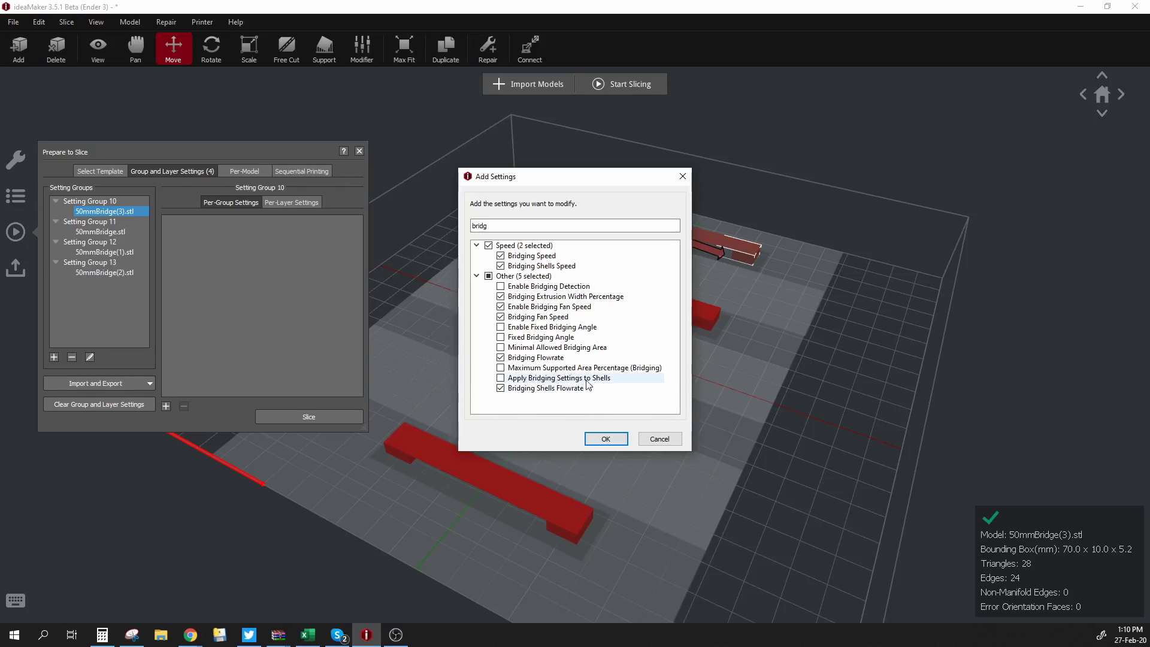
{"action": "left_click", "coordinate": [600, 439]}
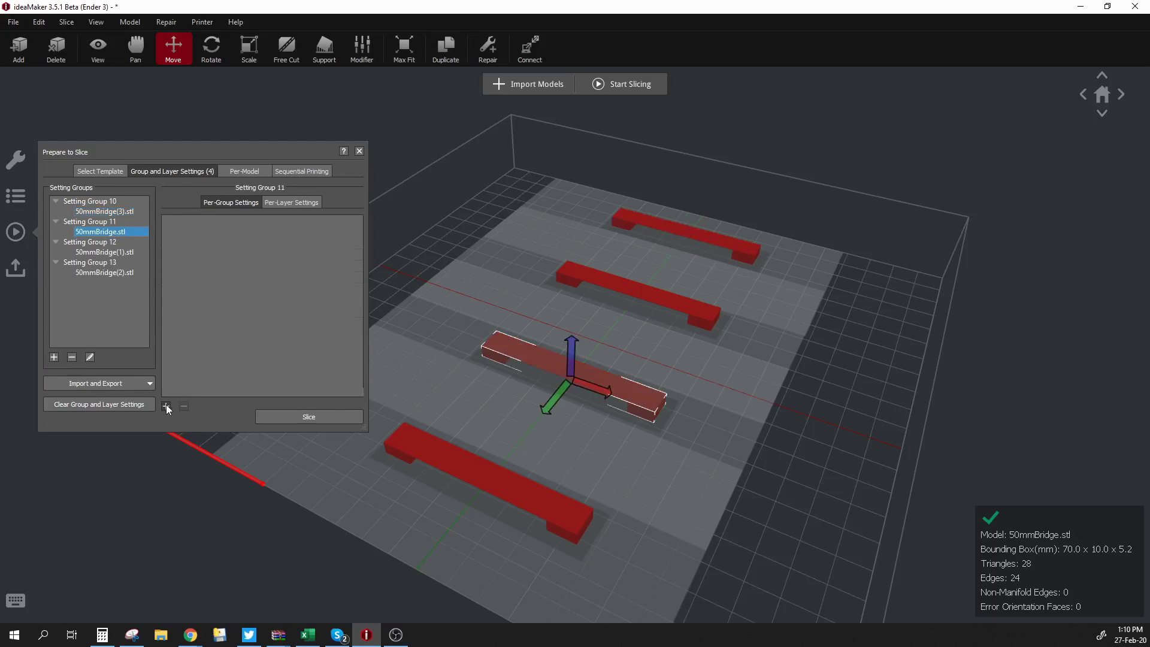
- Enable bridging fan speed and apply bridging settings to shells for Setting Group 10
{"action": "left_click", "coordinate": [166, 406]}
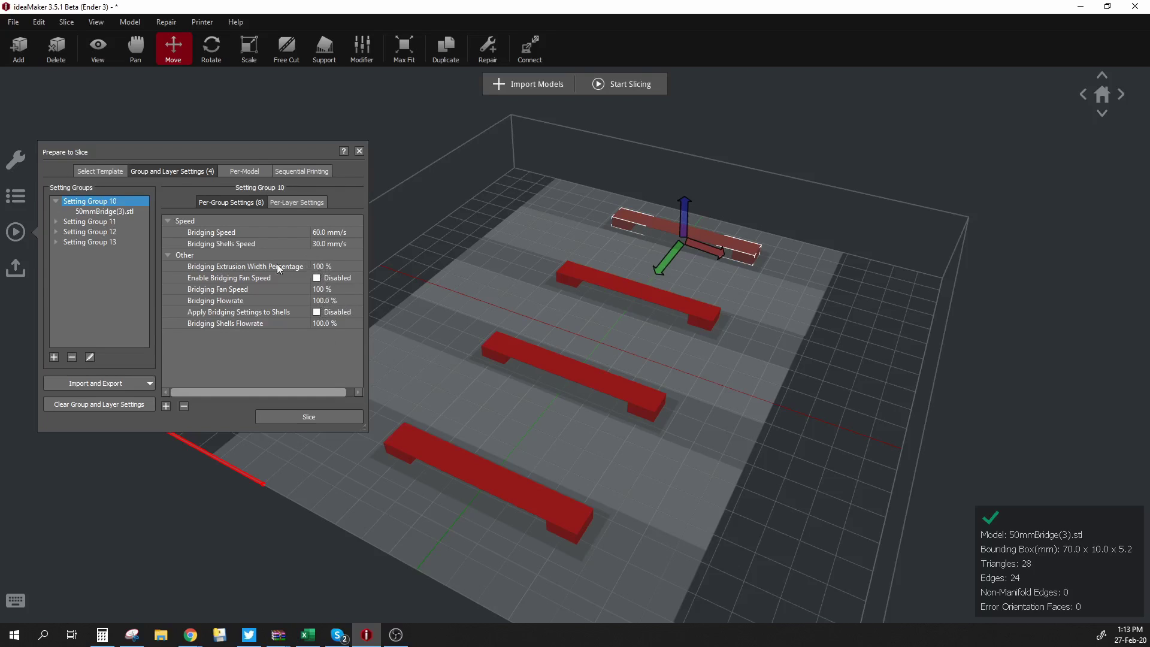
{"action": "left_click", "coordinate": [317, 278]}
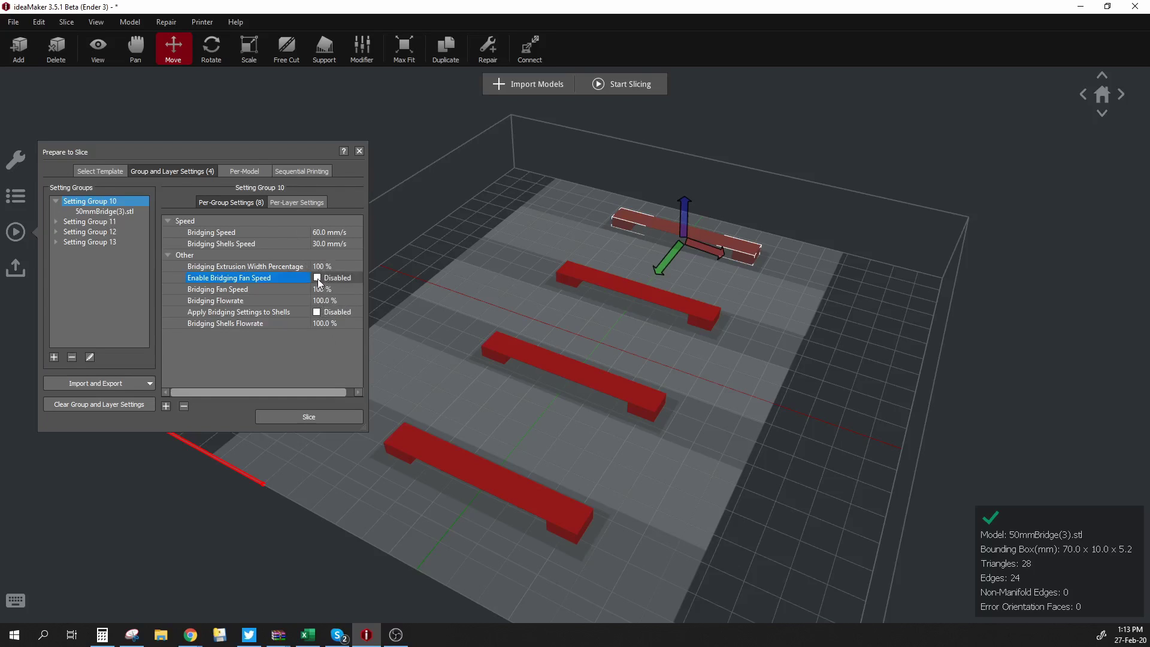
{"action": "left_click", "coordinate": [309, 313]}
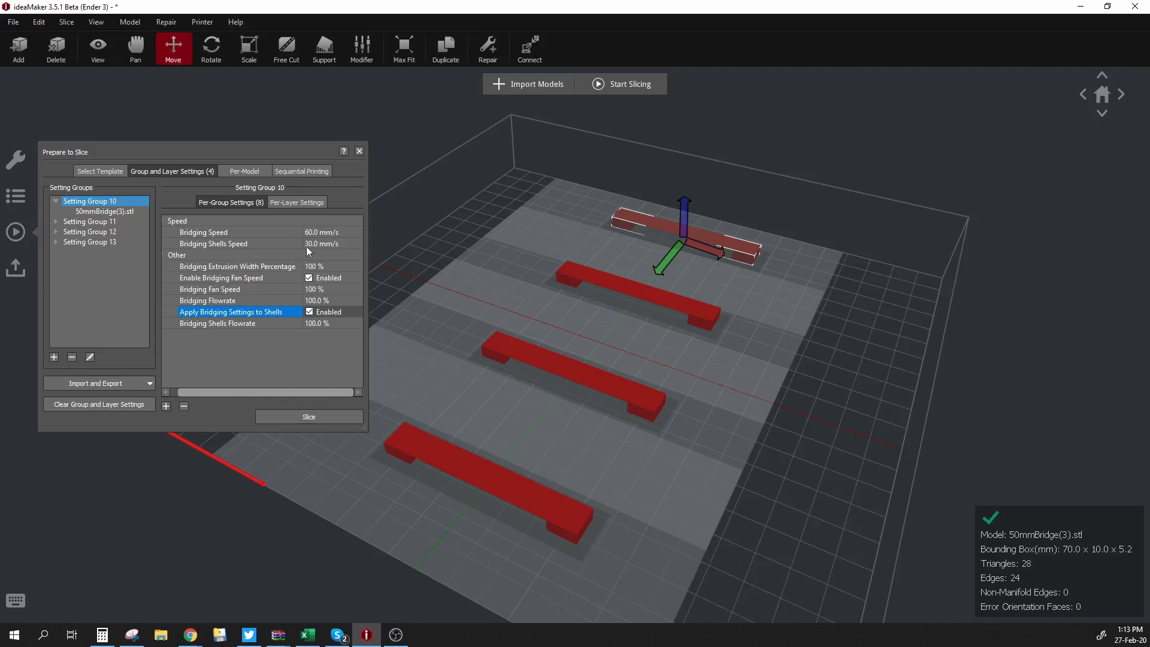
- Set Group 10's Bridging Speed and Bridging Shells Speed both to 25 mm/s
{"action": "double_click", "coordinate": [317, 233]}
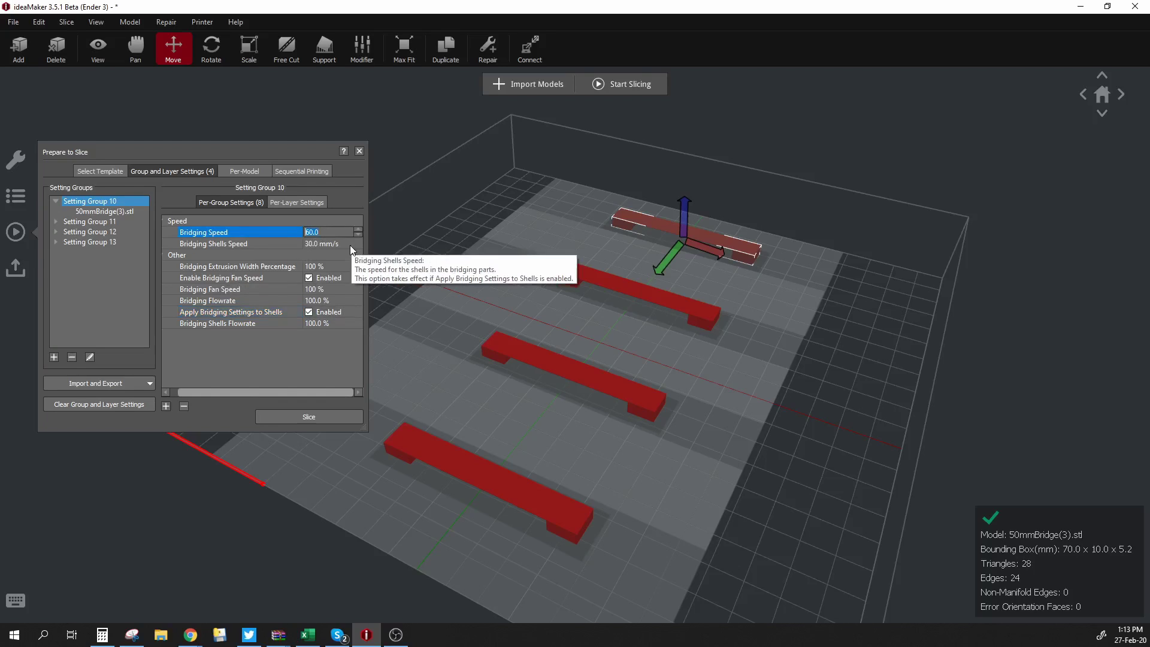
{"action": "type", "text": "25"}
{"action": "key", "text": "Tab"}
{"action": "type", "text": "25"}
{"action": "key", "text": "Tab"}
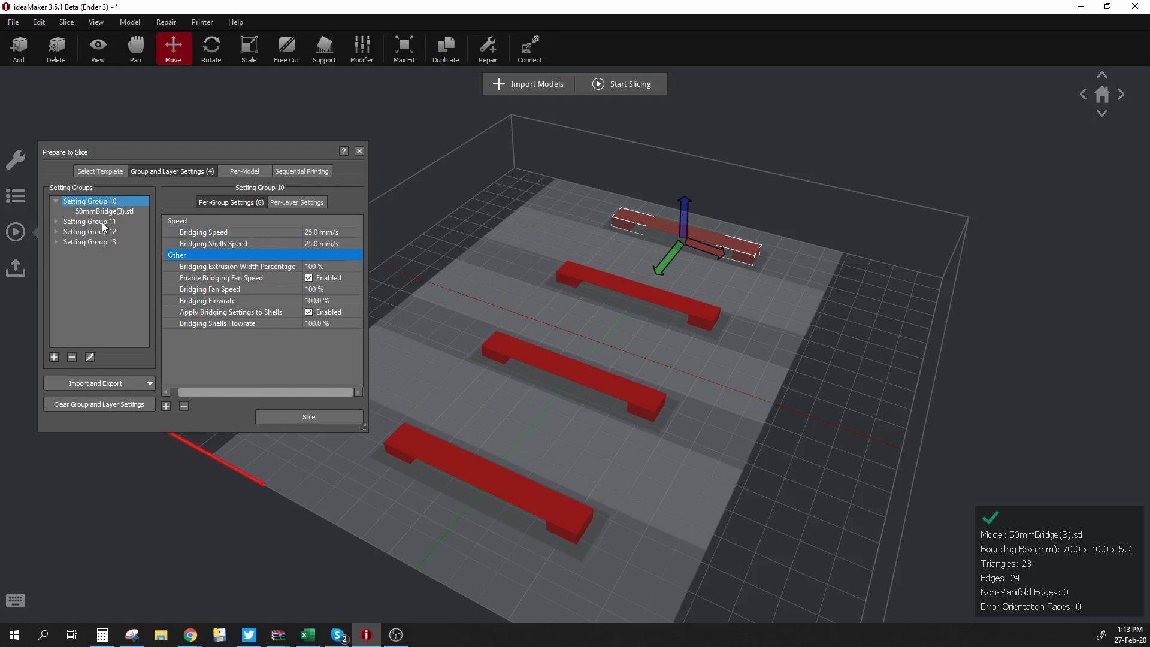
{"action": "left_click", "coordinate": [674, 297]}
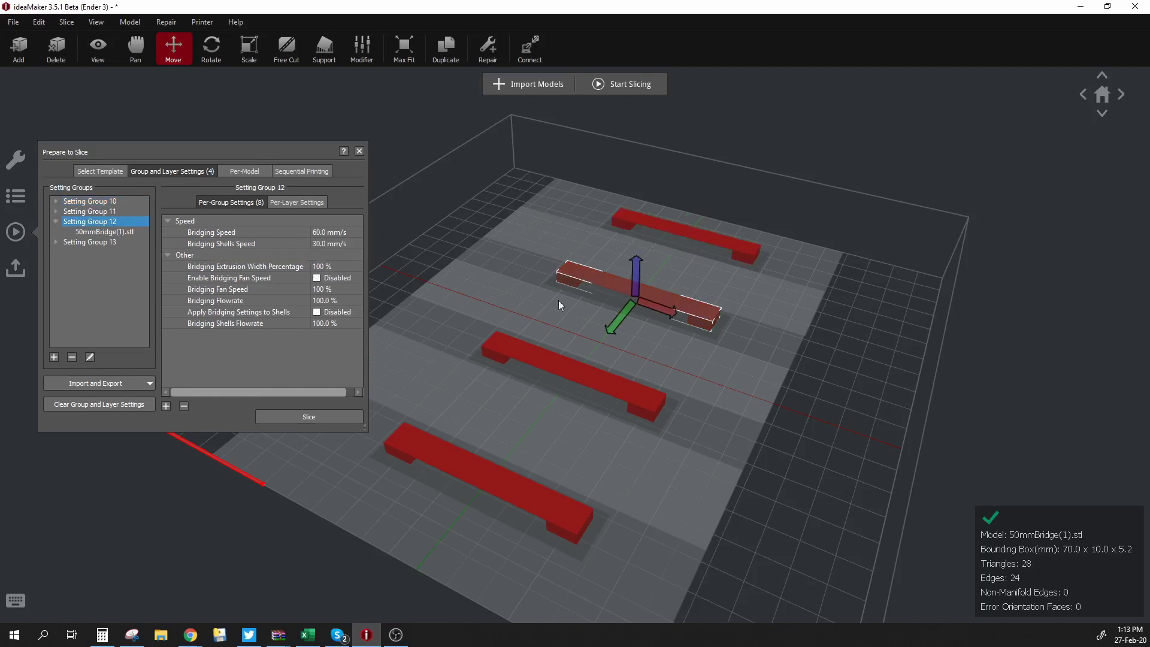
- Enable bridging fan and shell bridging for Group 12 and set its bridging speed to 50 mm/s
{"action": "left_click", "coordinate": [306, 277]}
{"action": "left_click", "coordinate": [317, 278]}
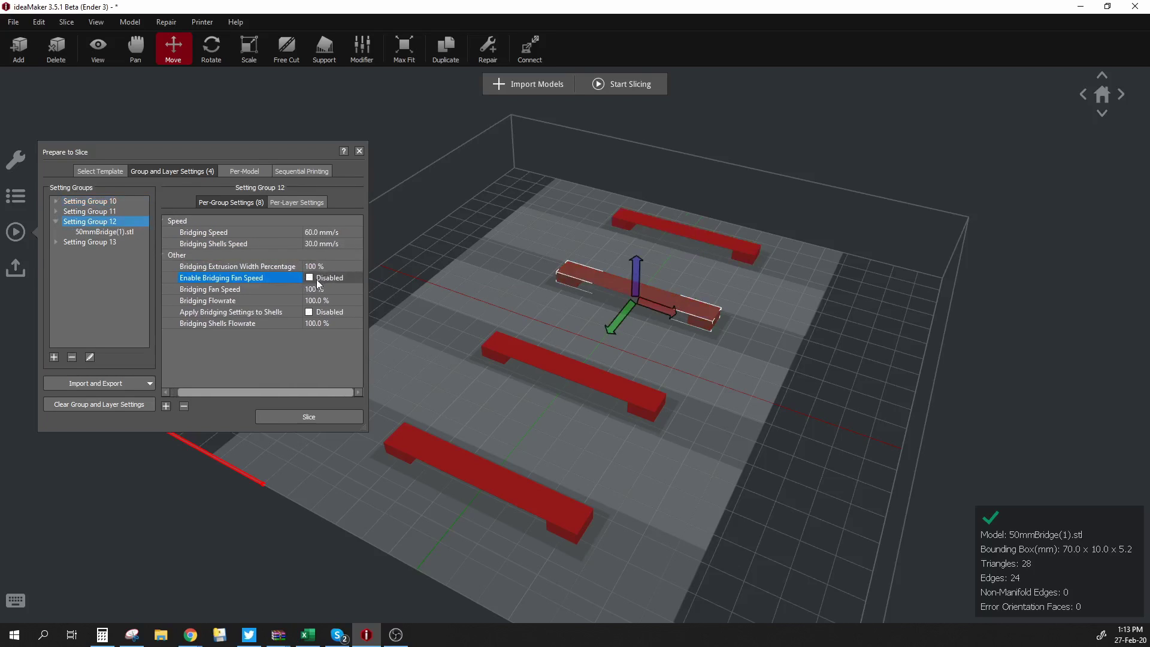
{"action": "left_click", "coordinate": [313, 315]}
{"action": "left_click", "coordinate": [309, 312]}
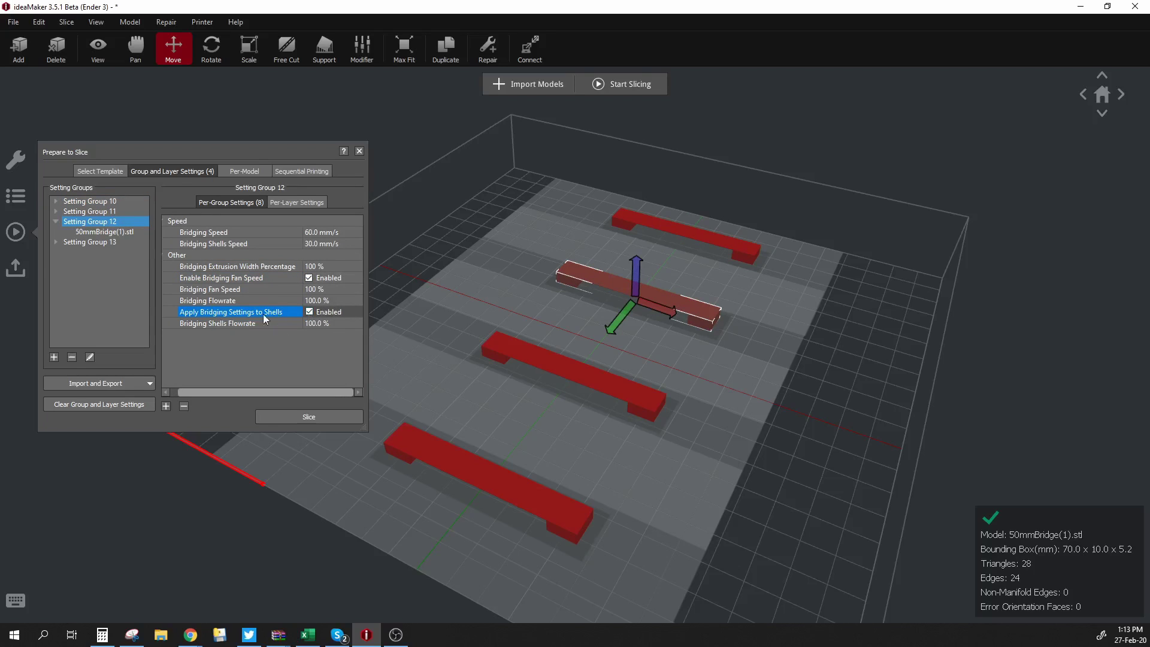
{"action": "left_click", "coordinate": [315, 231]}
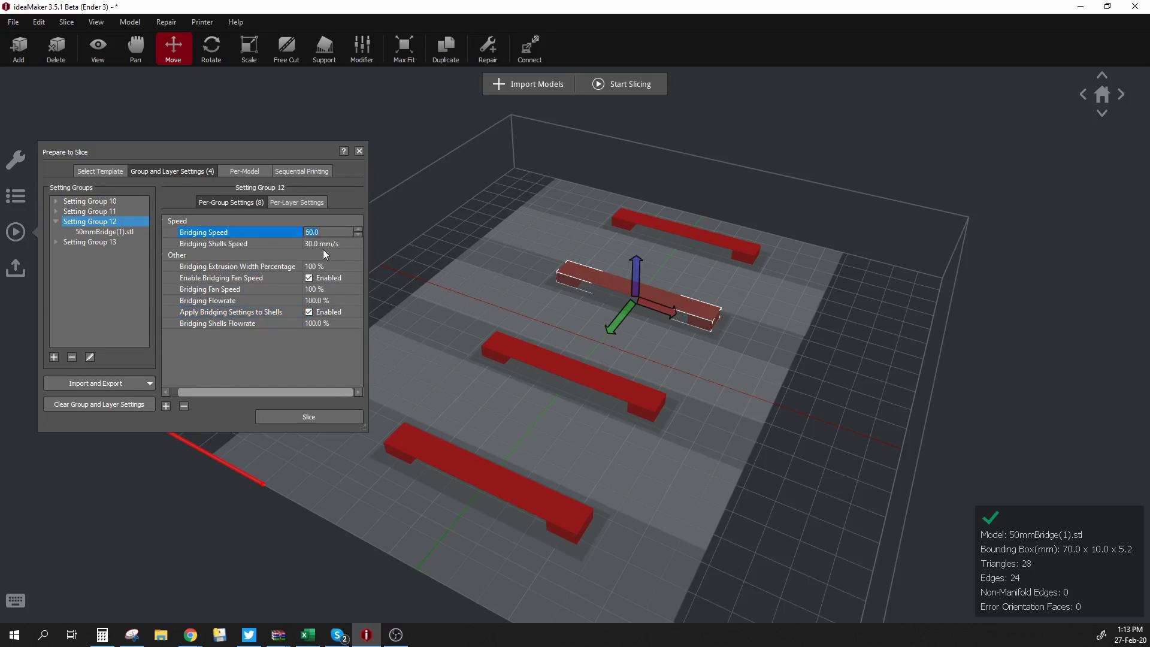
{"action": "left_click", "coordinate": [322, 250]}
- Give Setting Group 11 75 mm/s bridging speeds with bridging fan and shell bridging enabled
{"action": "left_click", "coordinate": [592, 384]}
{"action": "left_click", "coordinate": [322, 234]}
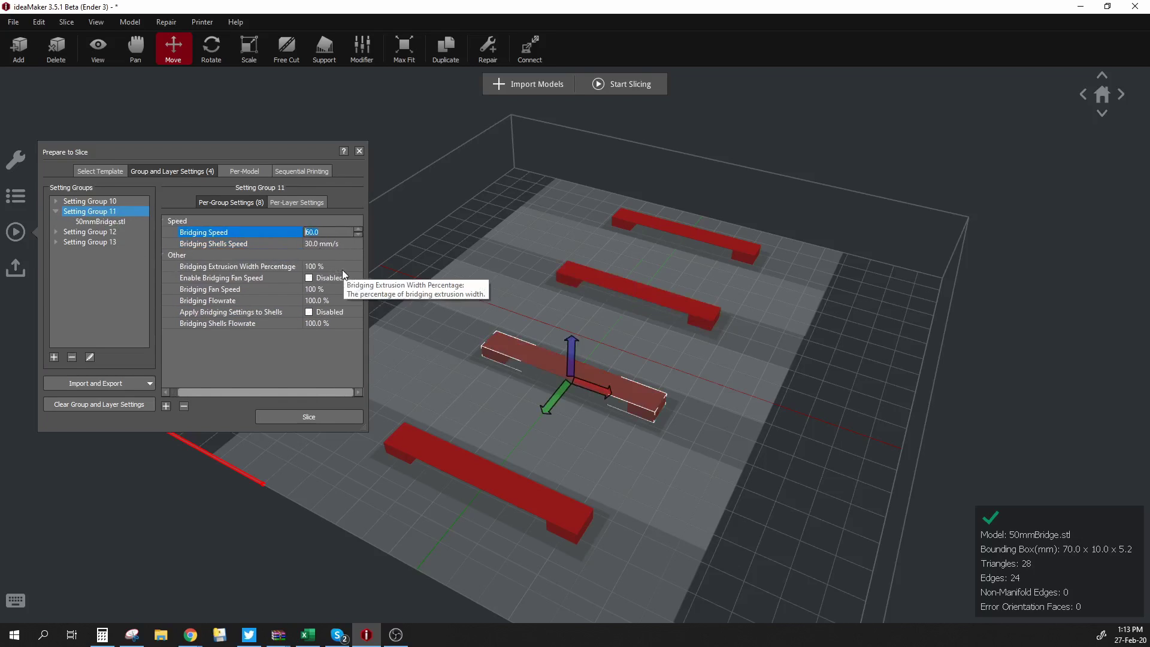
{"action": "type", "text": "75"}
{"action": "key", "text": "Tab"}
{"action": "type", "text": "75"}
{"action": "left_click", "coordinate": [308, 278]}
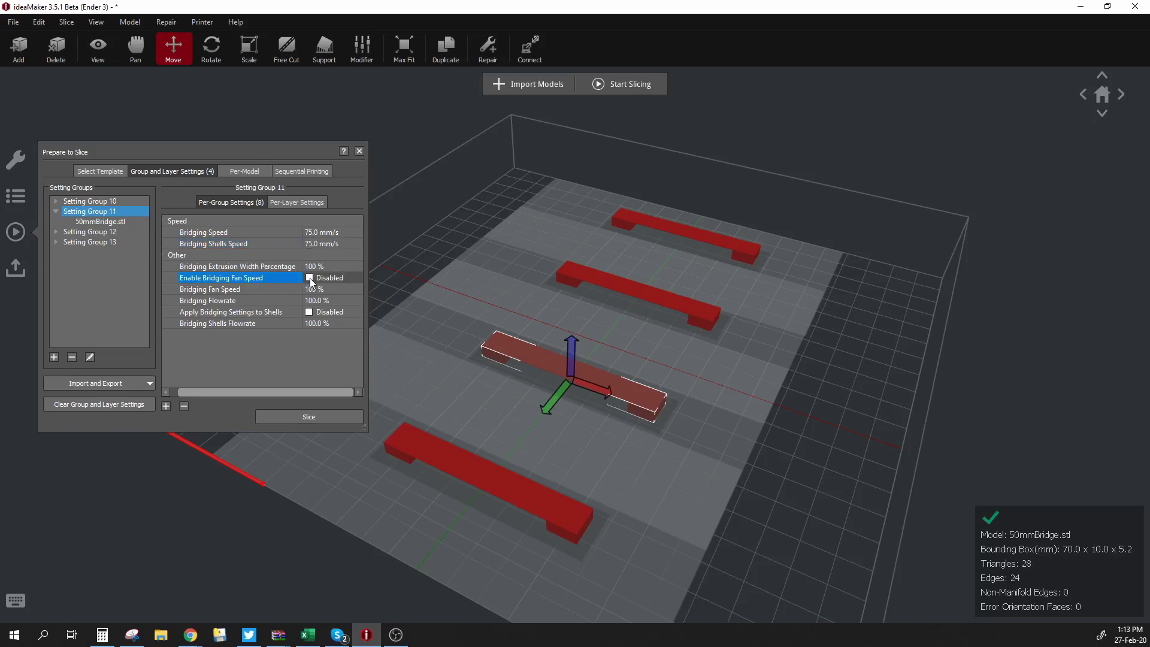
{"action": "left_click", "coordinate": [309, 278]}
{"action": "left_click", "coordinate": [309, 313]}
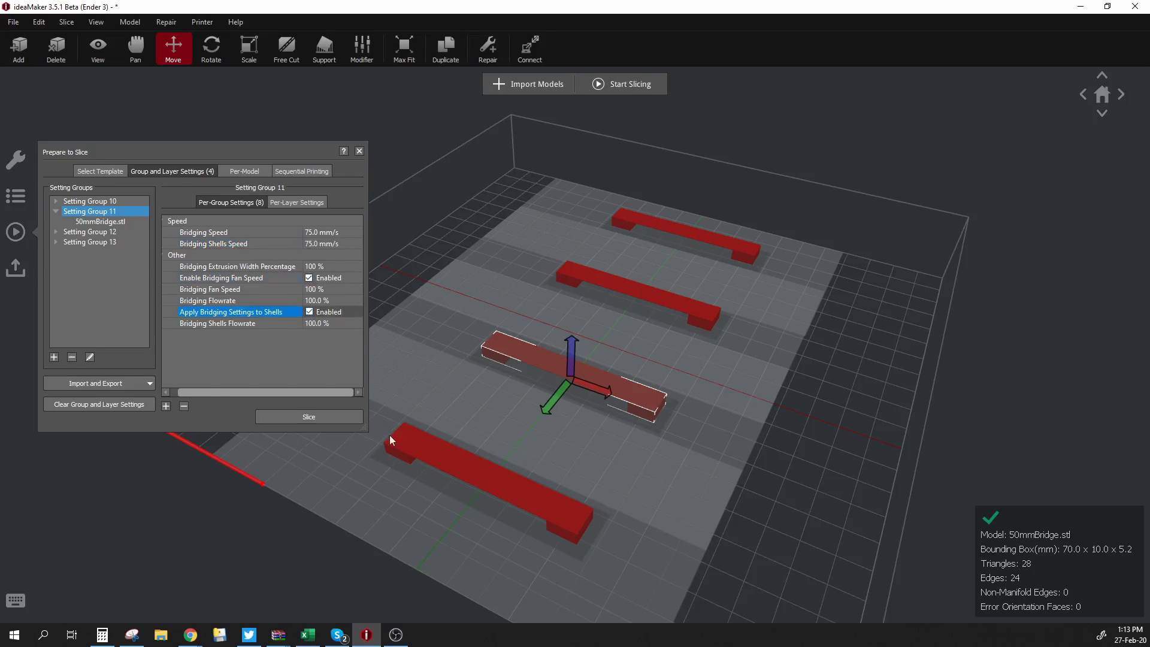
- Give Setting Group 13 100 mm/s bridging and shells speeds with fan and shell bridging enabled
{"action": "left_click", "coordinate": [428, 451]}
{"action": "left_click", "coordinate": [336, 233]}
{"action": "type", "text": "100"}
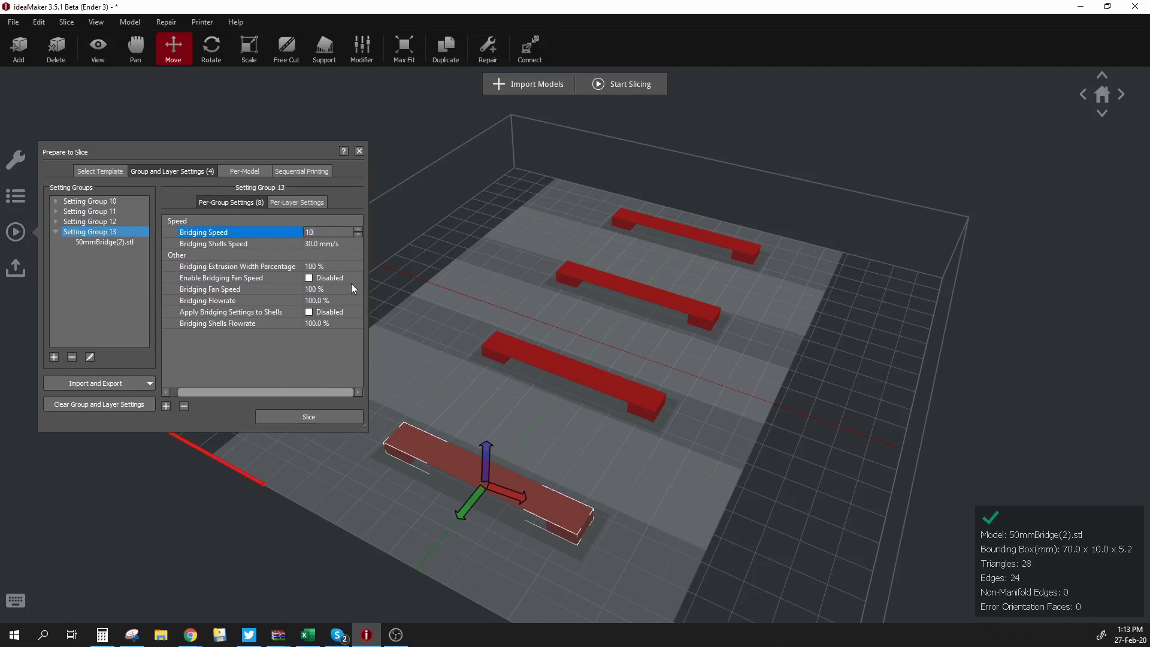
{"action": "key", "text": "Tab"}
{"action": "type", "text": "100"}
{"action": "key", "text": "Tab"}
{"action": "left_click", "coordinate": [309, 278]}
{"action": "left_click", "coordinate": [309, 278]}
{"action": "left_click", "coordinate": [310, 313]}
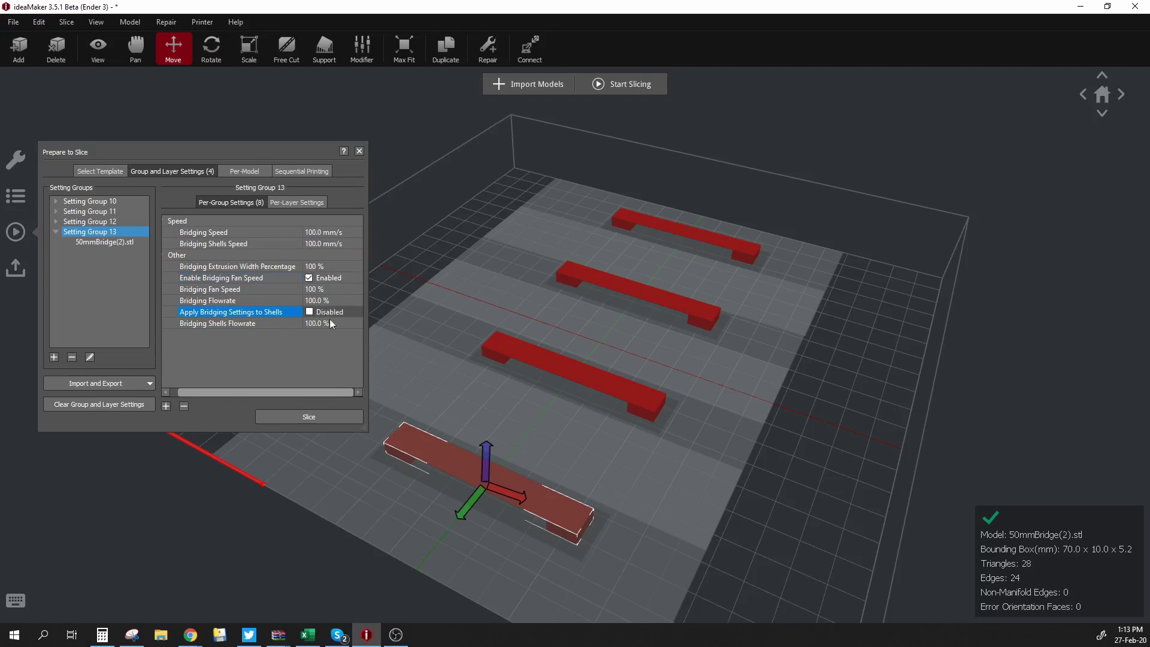
{"action": "left_click", "coordinate": [309, 312]}
- Slice the four bridge models and preview the result coloured by speed
{"action": "left_click", "coordinate": [317, 418]}
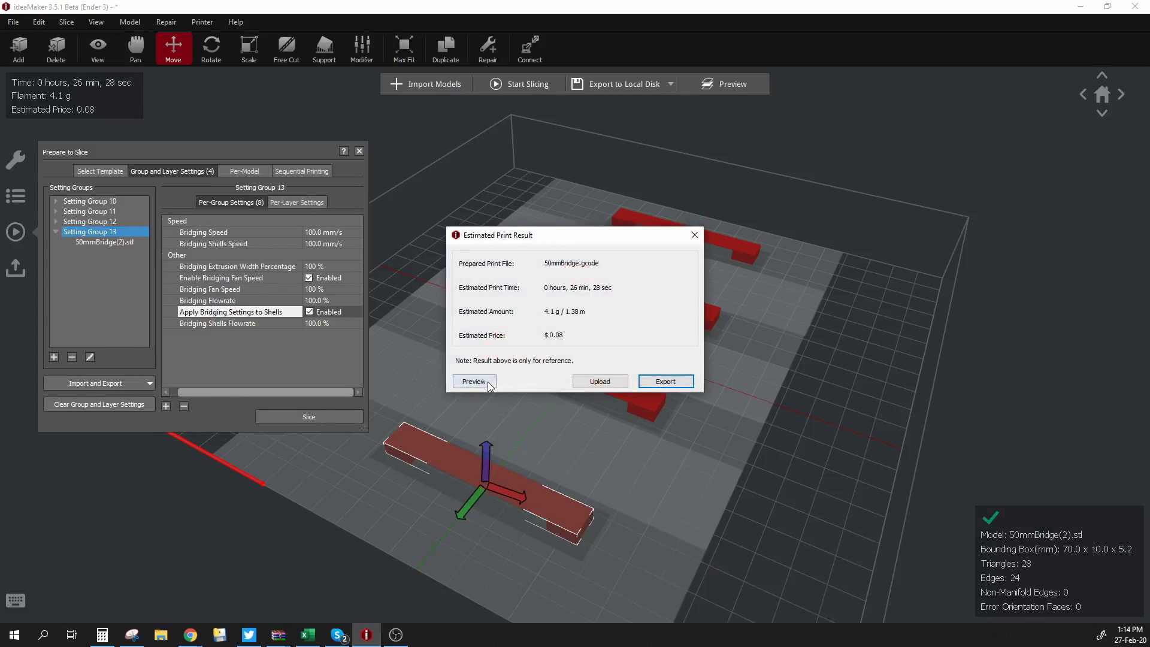
{"action": "left_click", "coordinate": [488, 383]}
{"action": "left_click", "coordinate": [804, 574]}
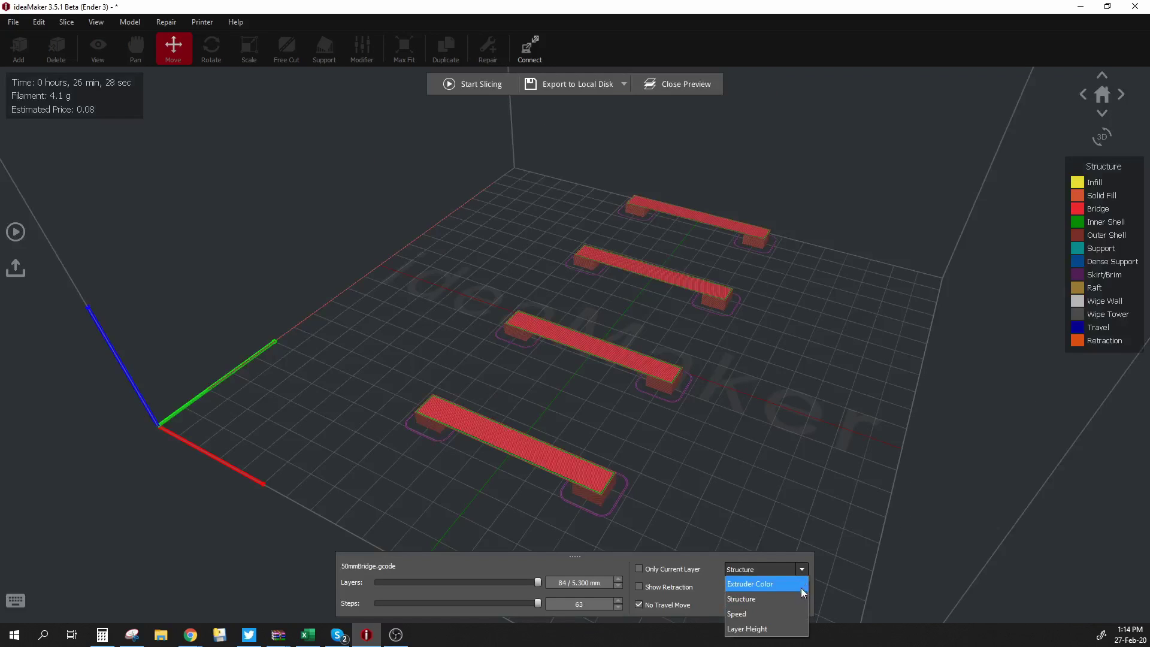
{"action": "left_click", "coordinate": [778, 617]}
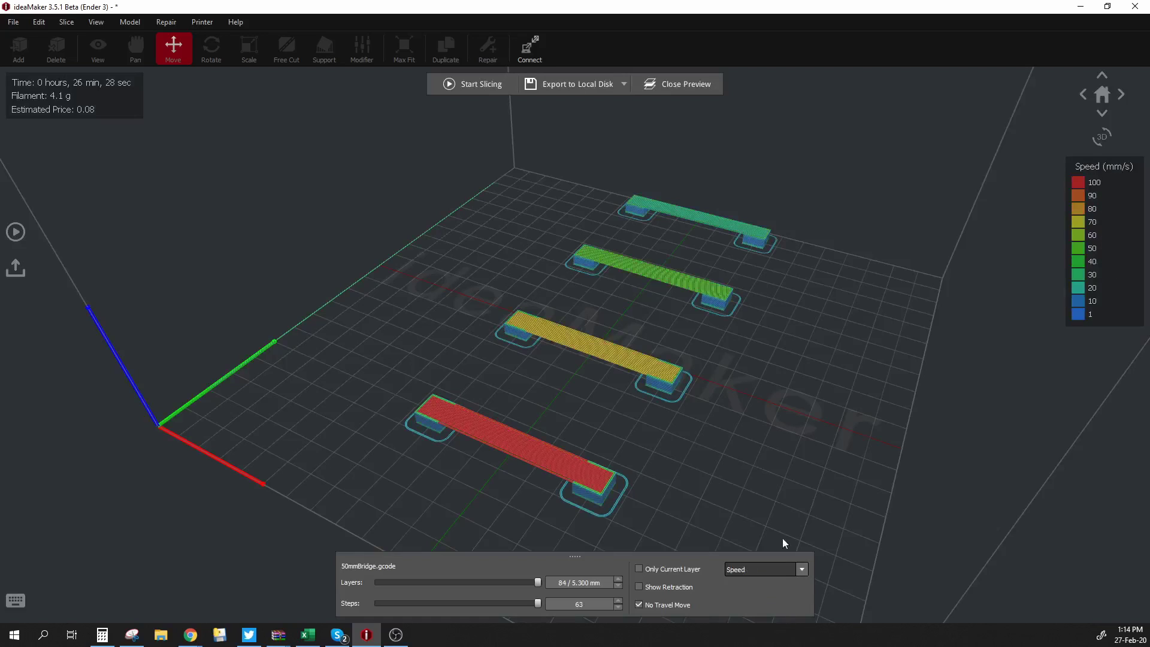
- Tilt and zoom the speed preview to inspect the bridging along the bars
{"action": "left_click_drag", "start_coordinate": [796, 482], "coordinate": [794, 236]}
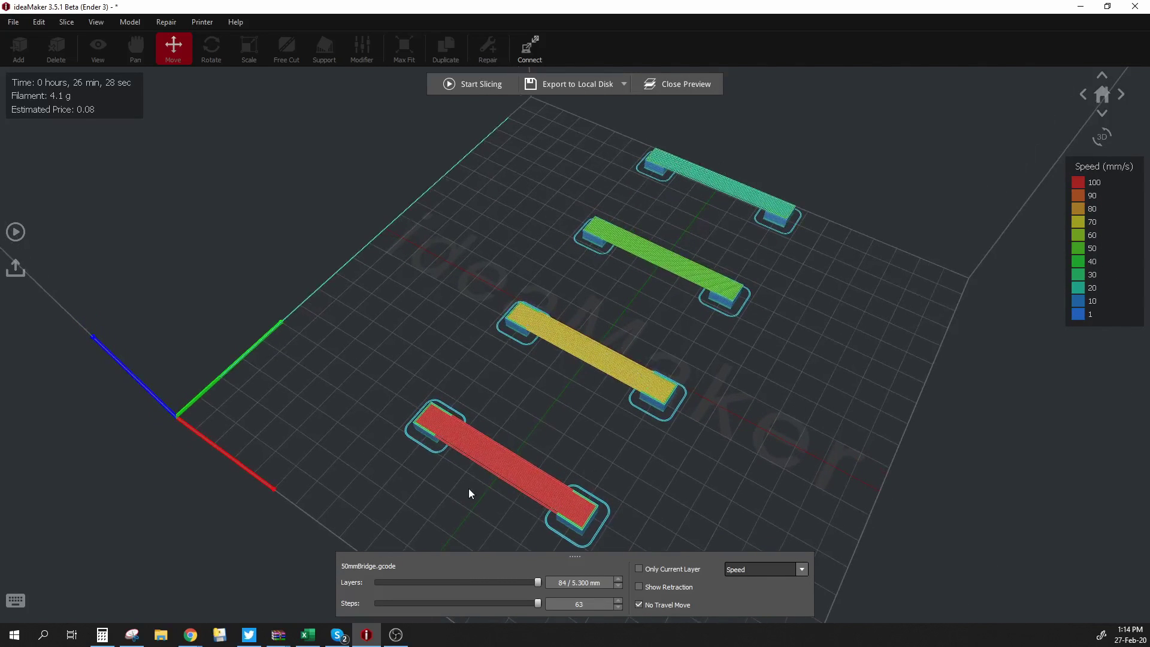
{"action": "scroll", "coordinate": [479, 516], "scroll_direction": "up", "scroll_amount": 2}
{"action": "scroll", "coordinate": [612, 360], "scroll_direction": "up", "scroll_amount": 6}
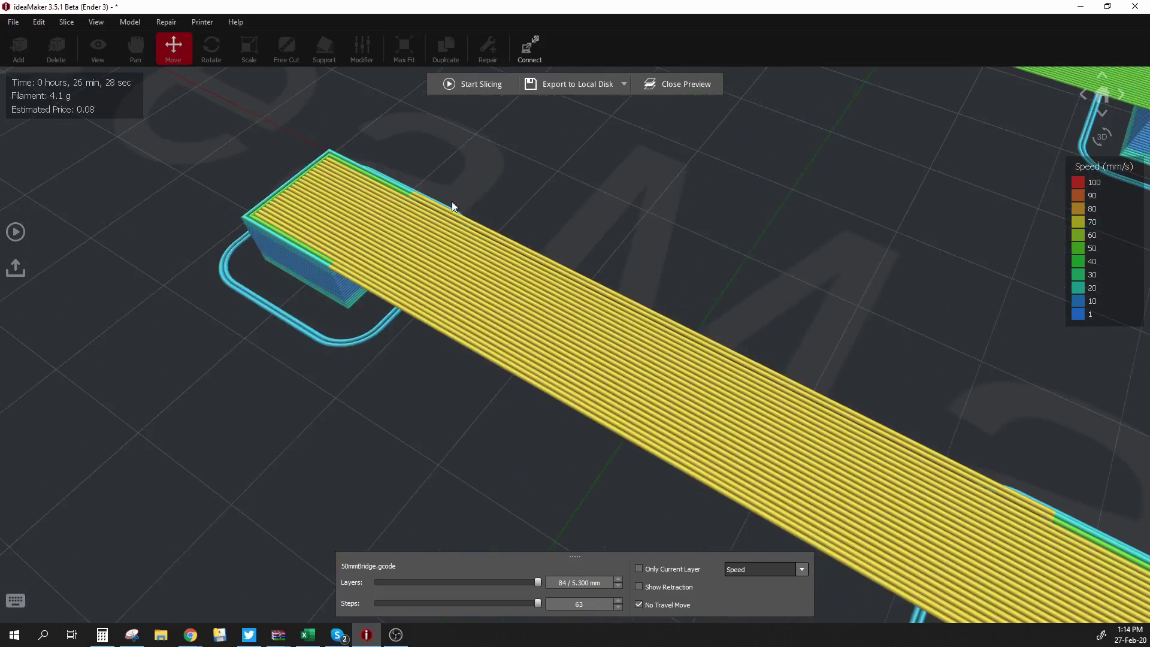
{"action": "scroll", "coordinate": [373, 329], "scroll_direction": "down", "scroll_amount": 5}
{"action": "scroll", "coordinate": [465, 333], "scroll_direction": "up", "scroll_amount": 6}
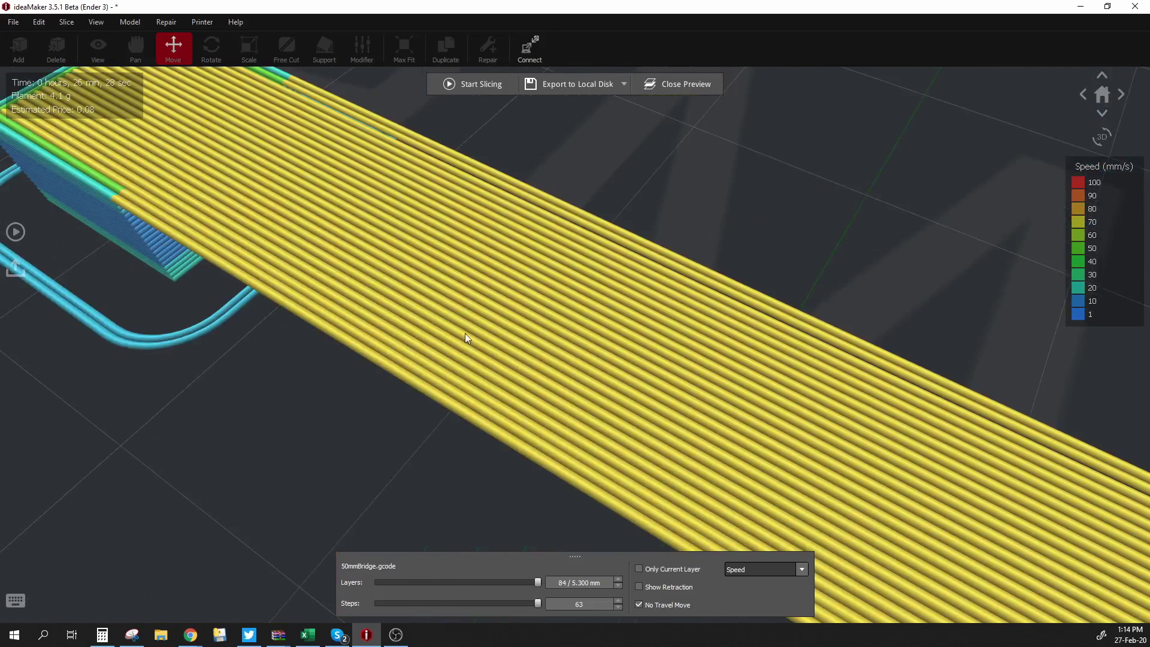
{"action": "scroll", "coordinate": [115, 202], "scroll_direction": "down", "scroll_amount": 5}
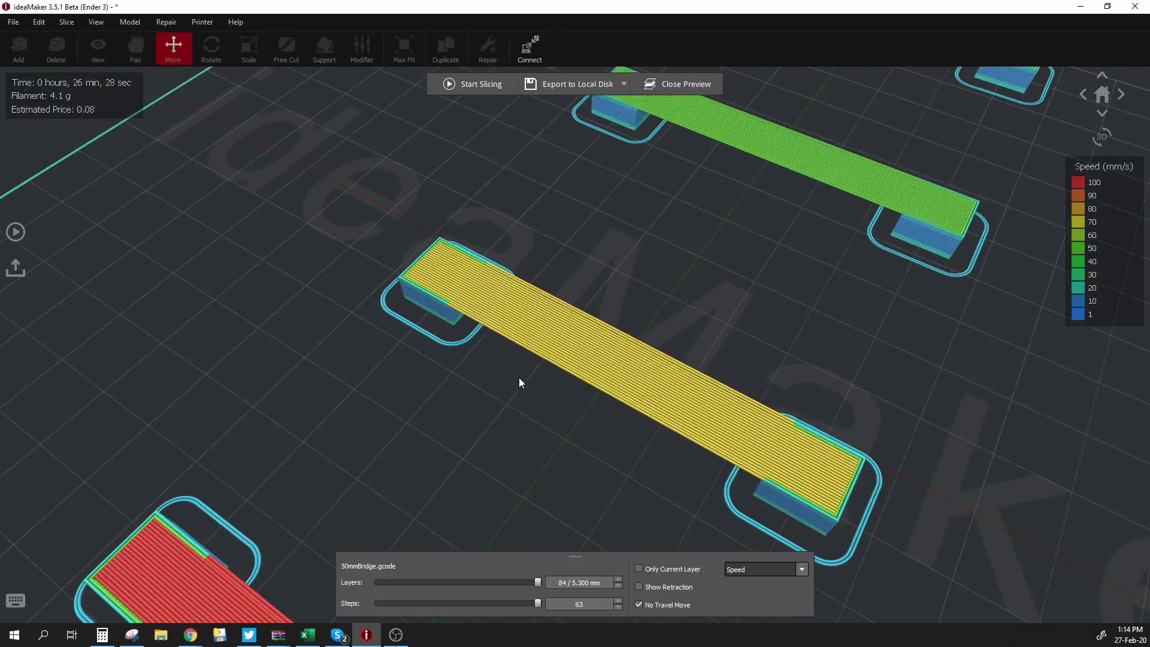
{"action": "scroll", "coordinate": [861, 241], "scroll_direction": "down", "scroll_amount": 2}
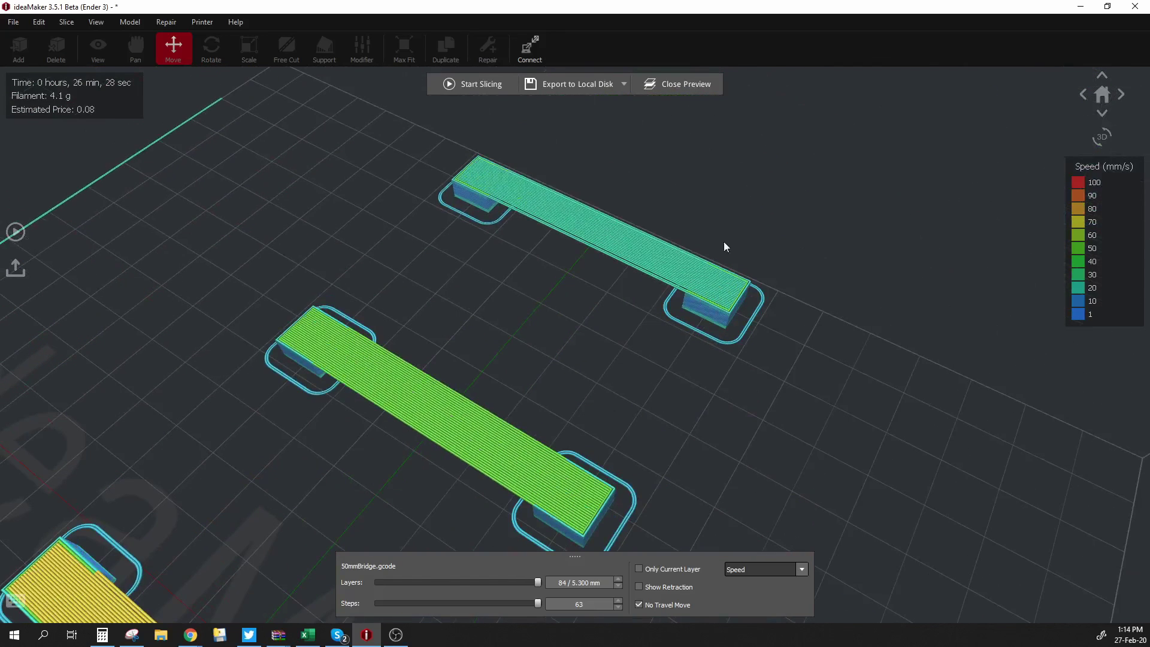
{"action": "scroll", "coordinate": [482, 421], "scroll_direction": "down", "scroll_amount": 3}
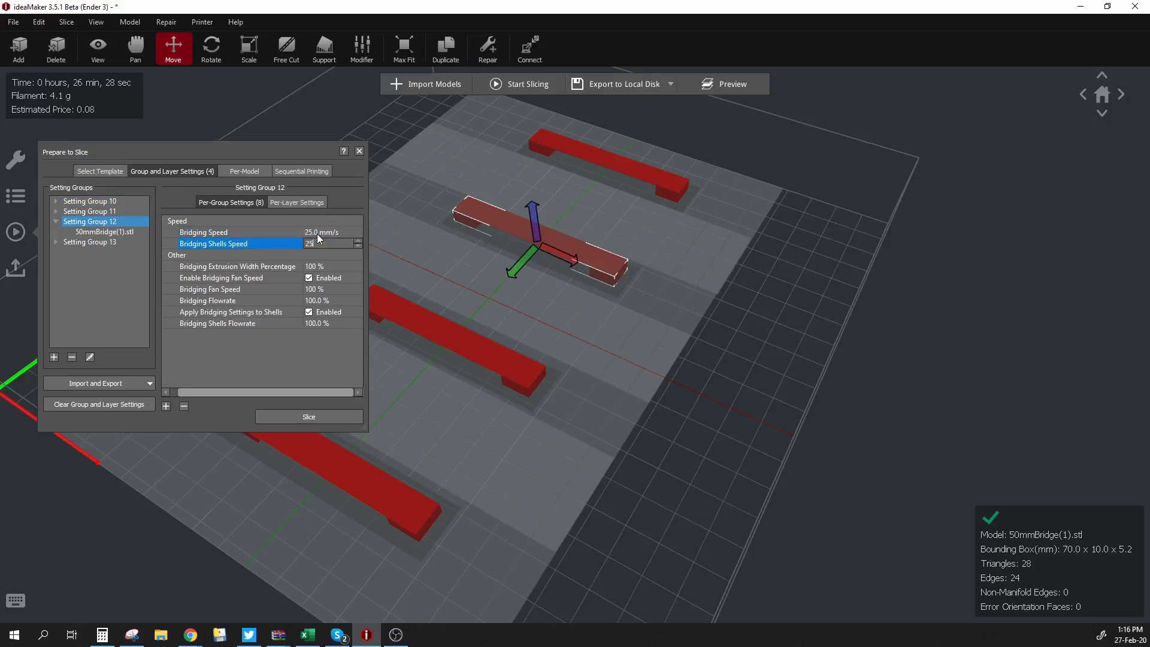
- Confirm 25 mm/s for Group 12 and set Group 11's bridging speed to 25 mm/s
{"action": "left_click", "coordinate": [394, 322]}
{"action": "key", "text": "Down"}
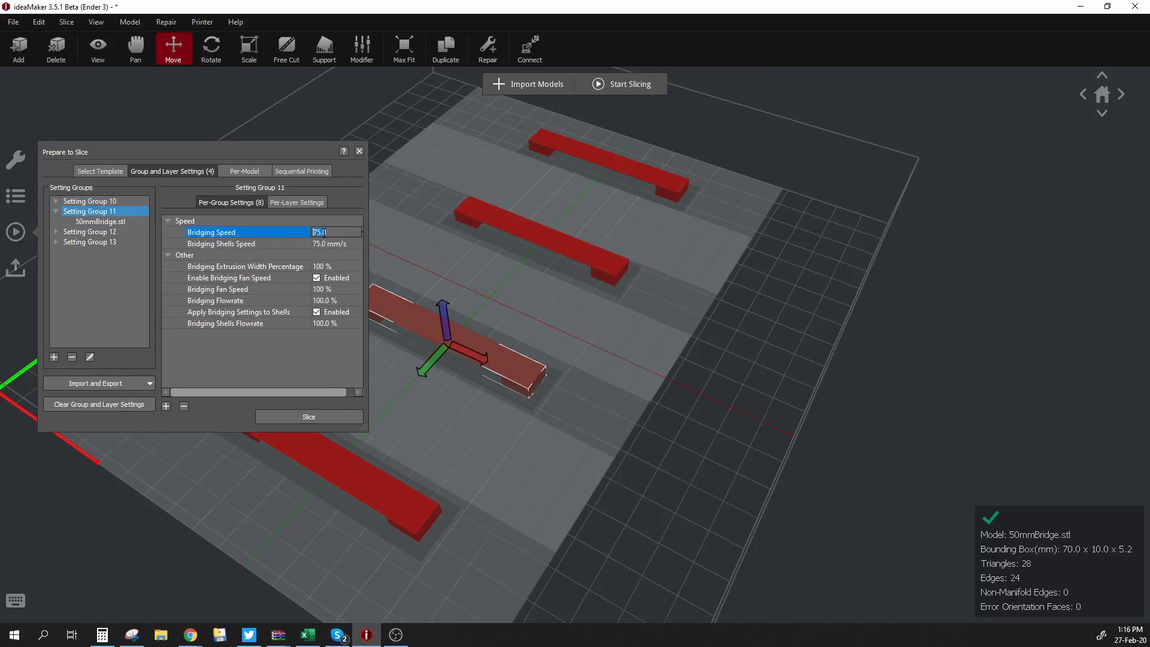
{"action": "type", "text": "25"}
{"action": "key", "text": "Tab"}
{"action": "key", "text": "Tab"}
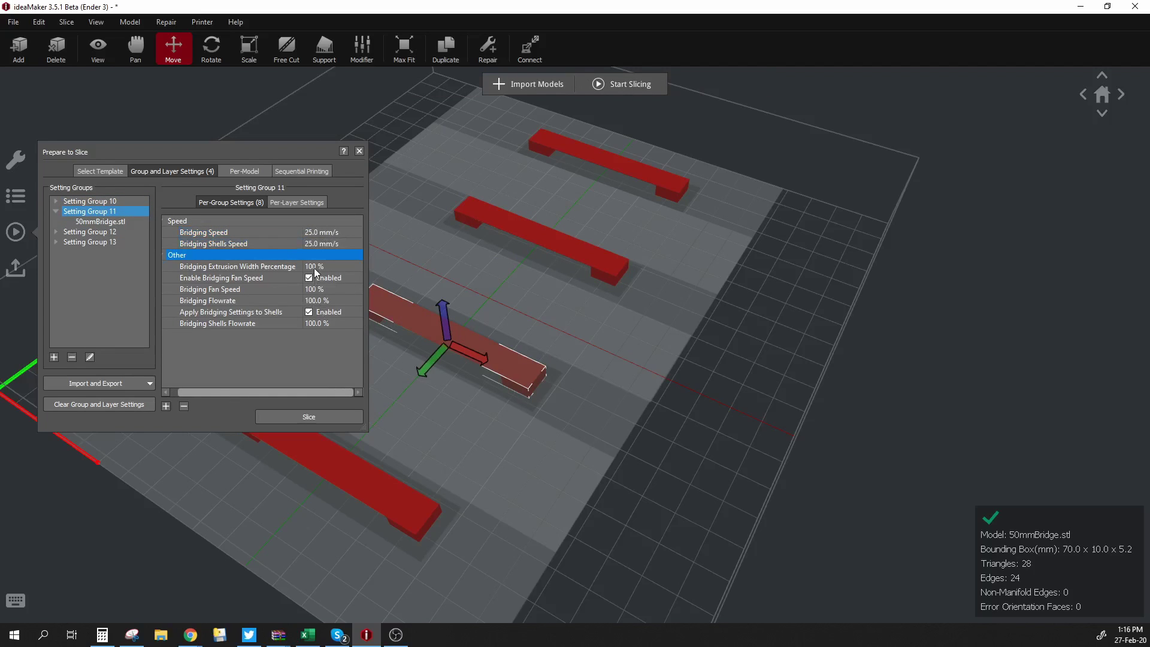
- Set Setting Group 13's bridging speed and bridging shells speed to 25 mm/s
{"action": "left_click", "coordinate": [333, 488]}
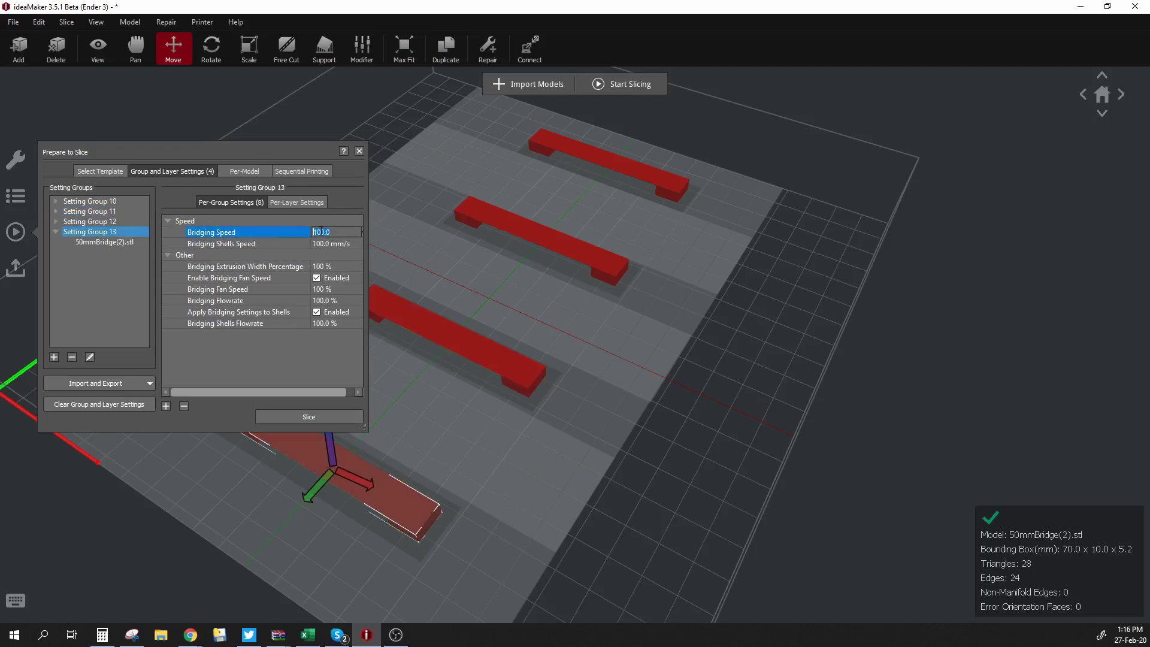
{"action": "type", "text": "25"}
{"action": "key", "text": "Tab"}
{"action": "type", "text": "25"}
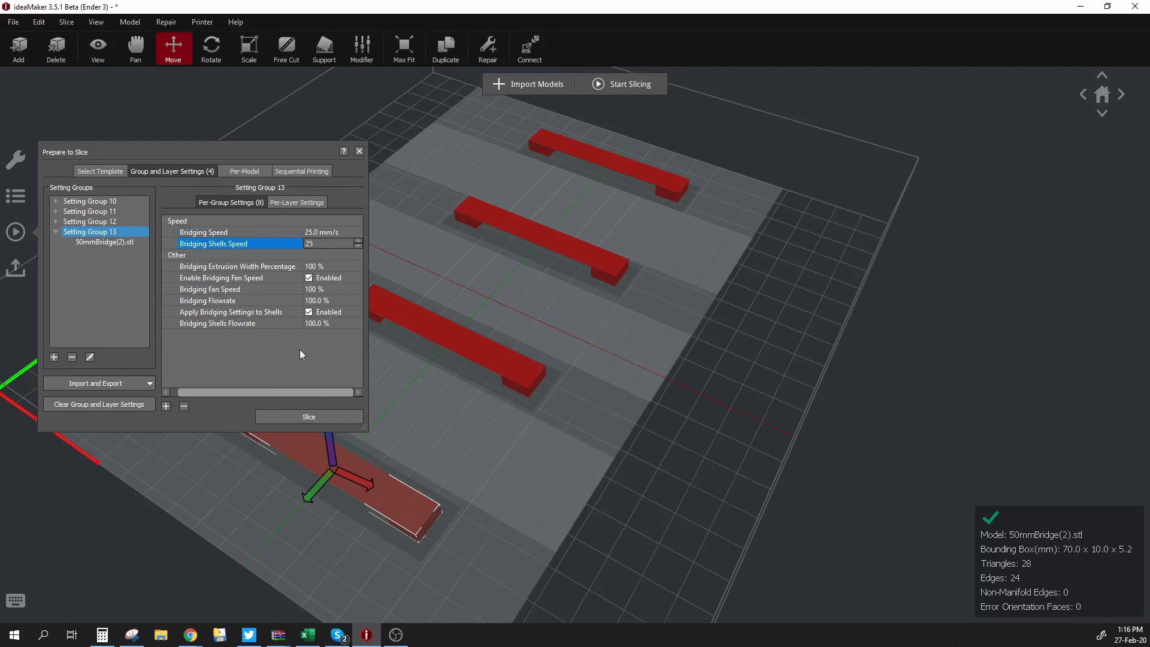
{"action": "key", "text": "Return"}
{"action": "left_click", "coordinate": [606, 160]}
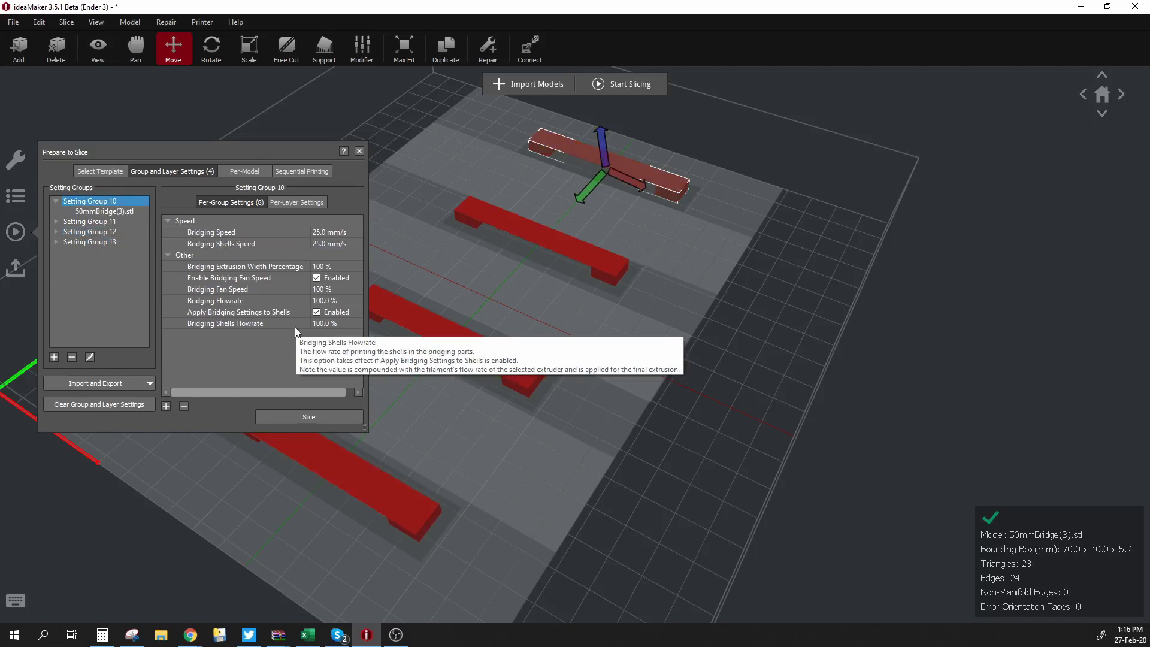
- Set bridging extrusion width to 110% for Group 10 and 120% for Group 12
{"action": "mouse_move", "coordinate": [324, 245]}
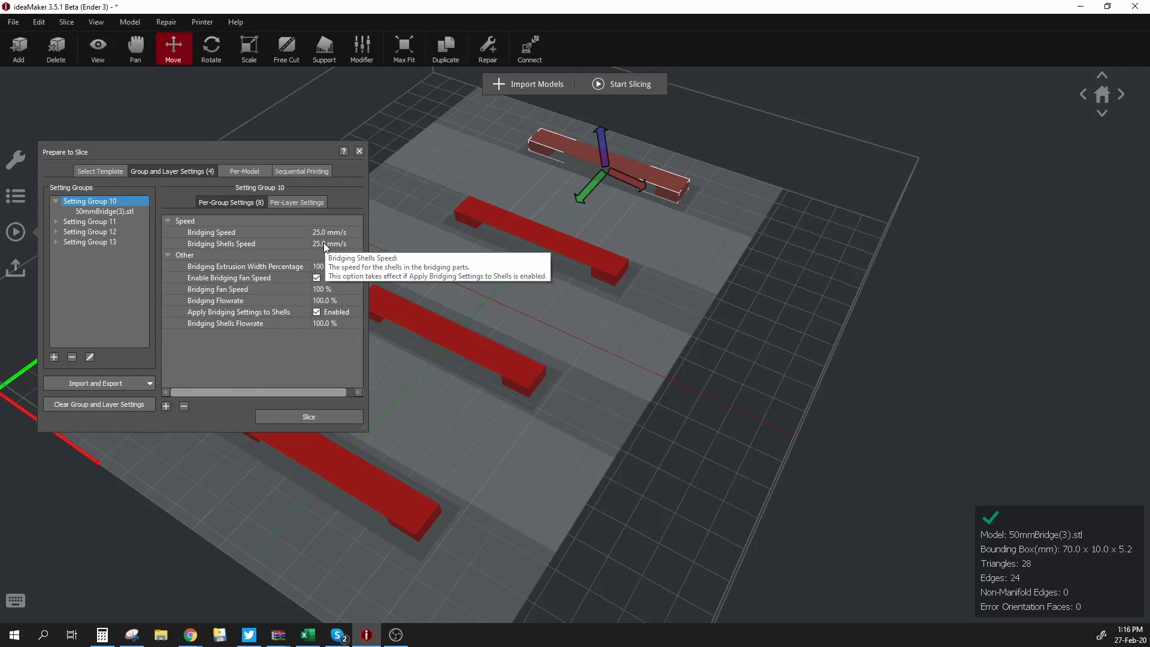
{"action": "left_click", "coordinate": [335, 266]}
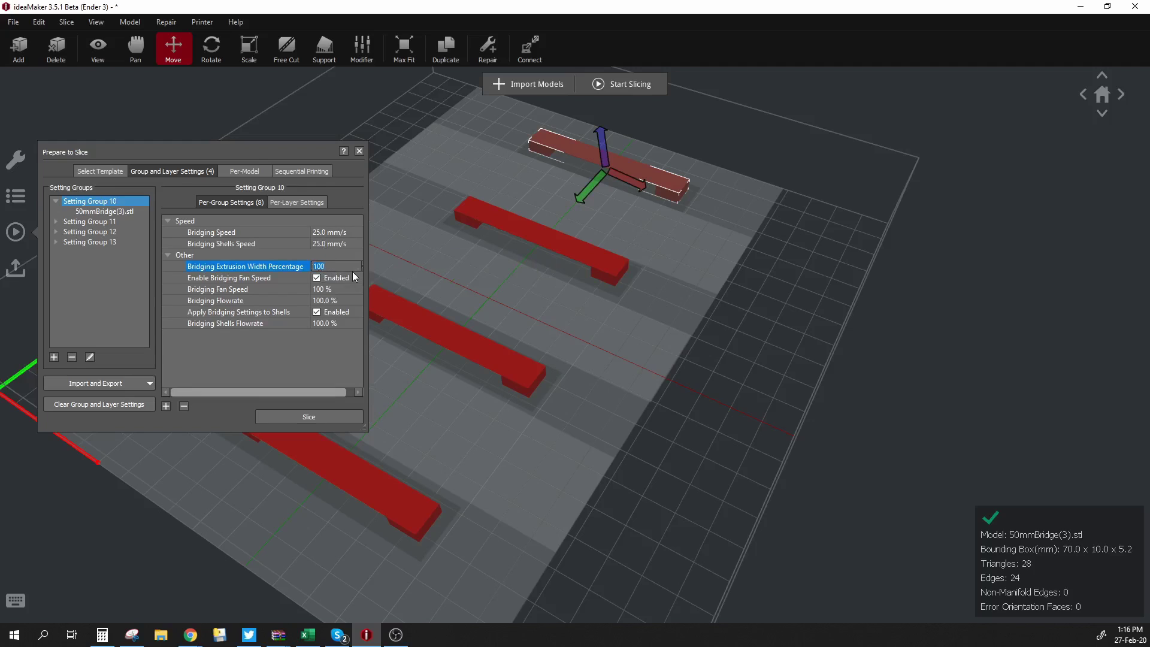
{"action": "type", "text": "110"}
{"action": "left_click", "coordinate": [353, 272]}
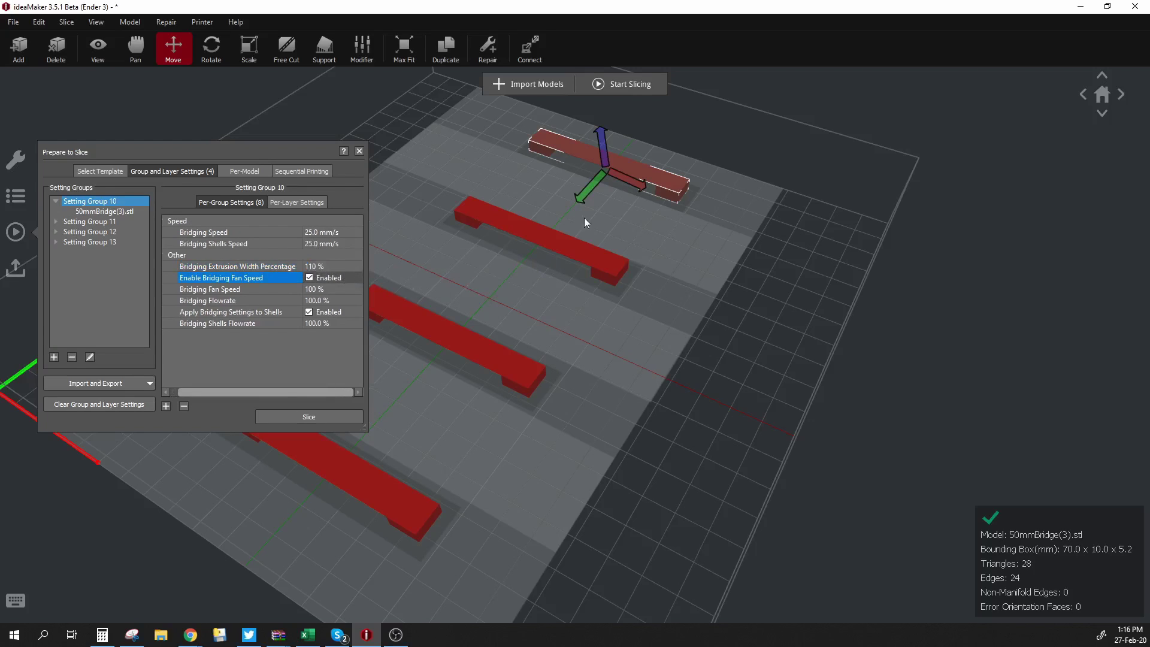
{"action": "left_click", "coordinate": [540, 240]}
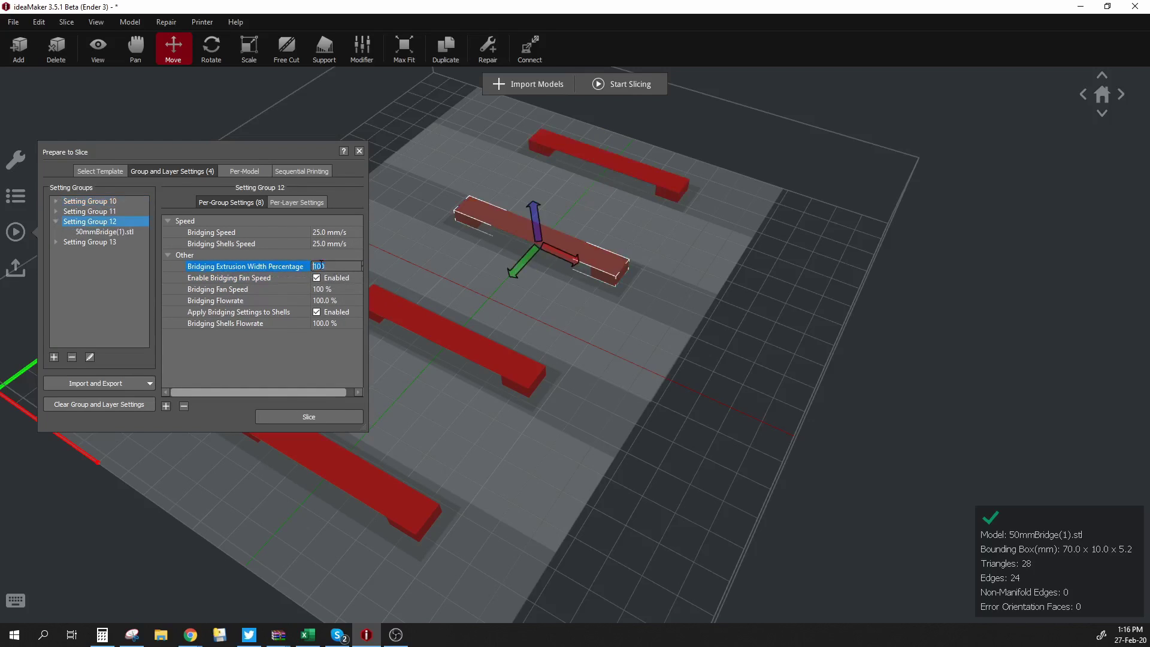
{"action": "left_click", "coordinate": [336, 266]}
{"action": "type", "text": "120"}
{"action": "key", "text": "Return"}
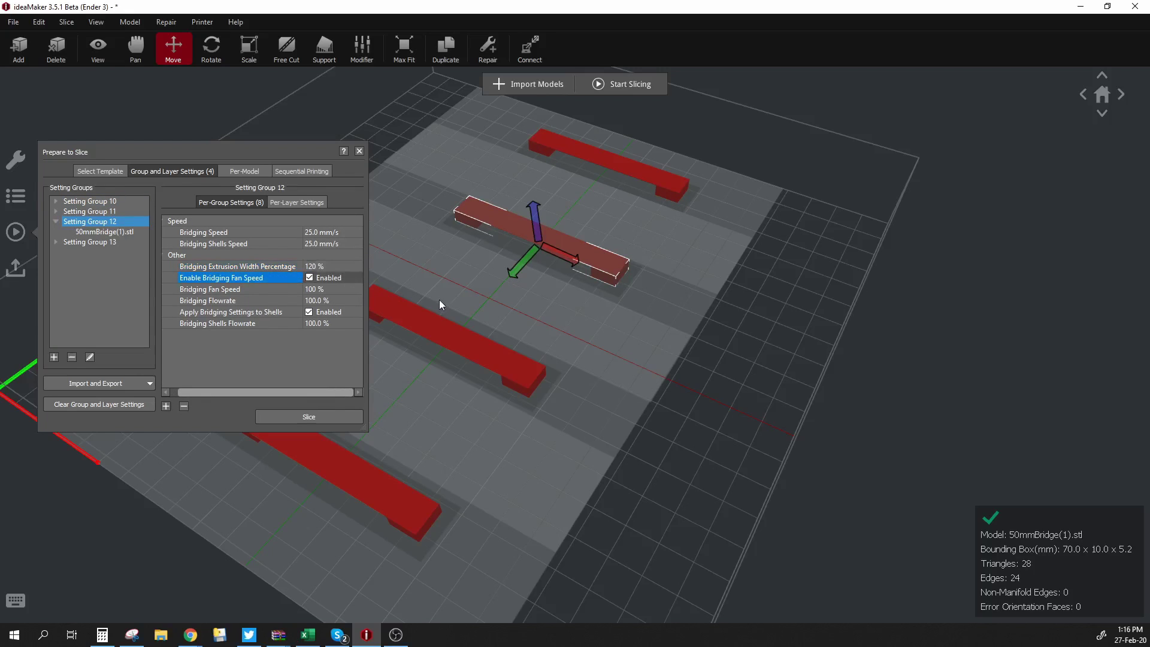
- Set Group 13's bridging extrusion width to 140% and slice the plate
{"action": "left_click", "coordinate": [448, 331]}
{"action": "left_click", "coordinate": [328, 268]}
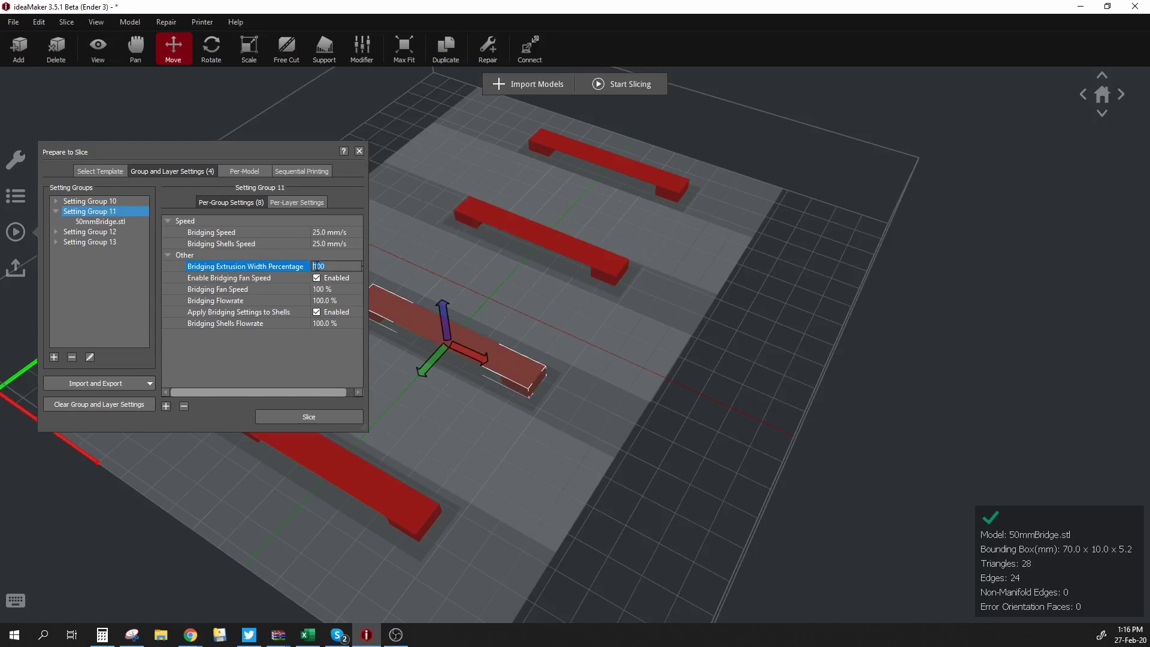
{"action": "left_click", "coordinate": [339, 446]}
{"action": "left_click", "coordinate": [324, 267]}
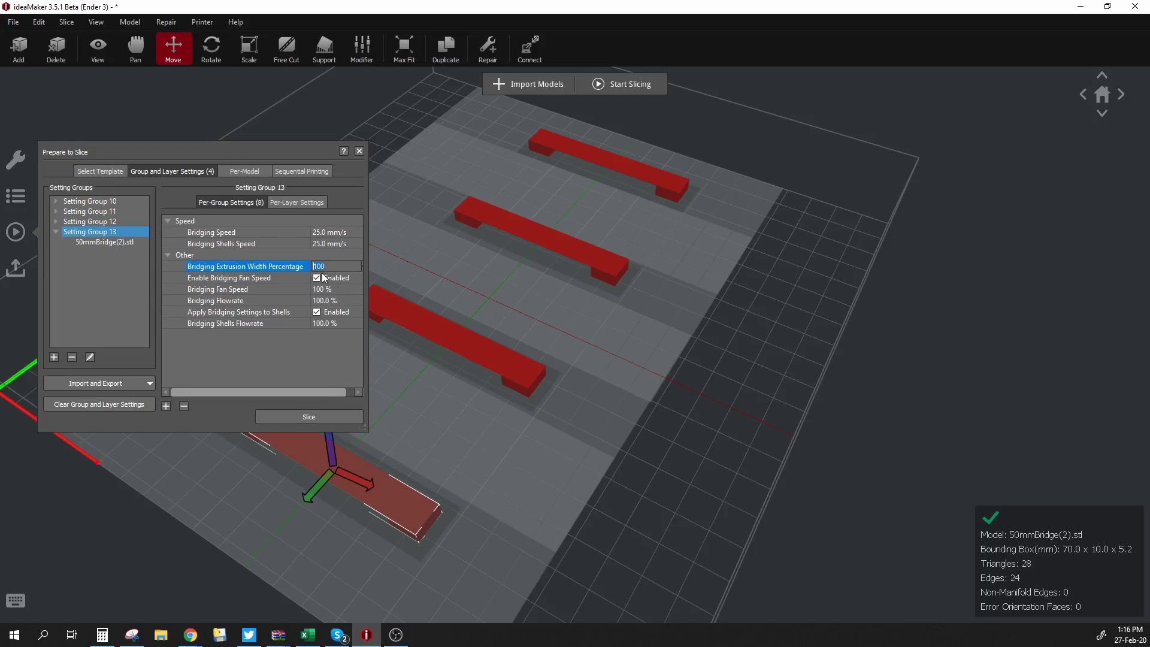
{"action": "type", "text": "140"}
{"action": "left_click", "coordinate": [322, 278]}
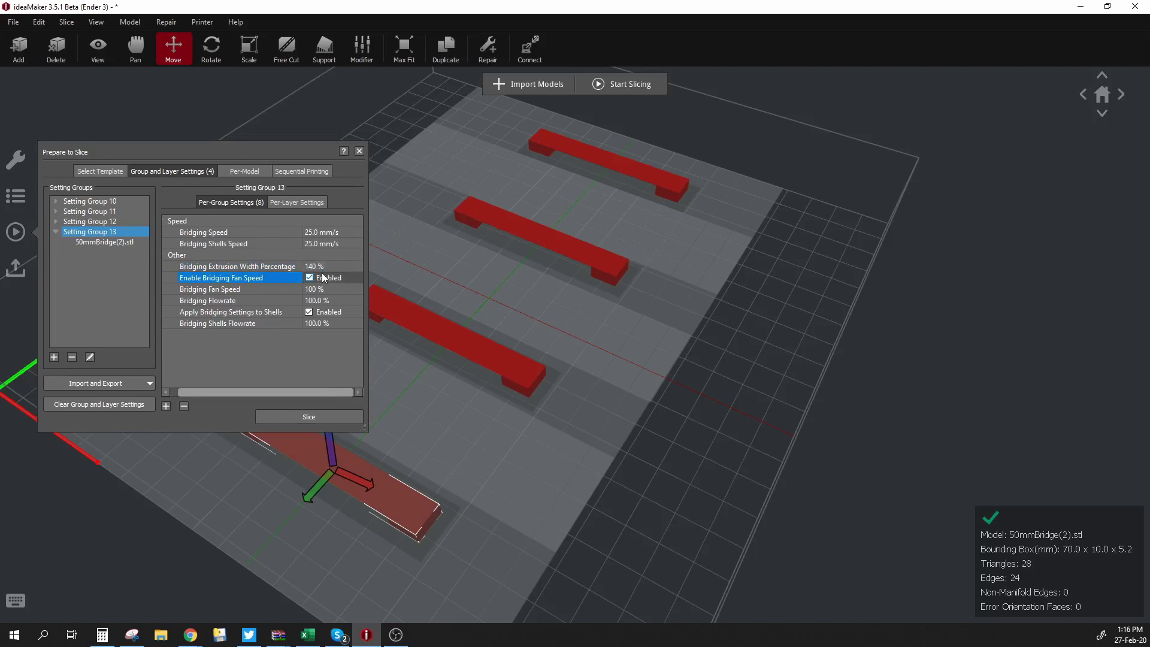
{"action": "left_click", "coordinate": [321, 417]}
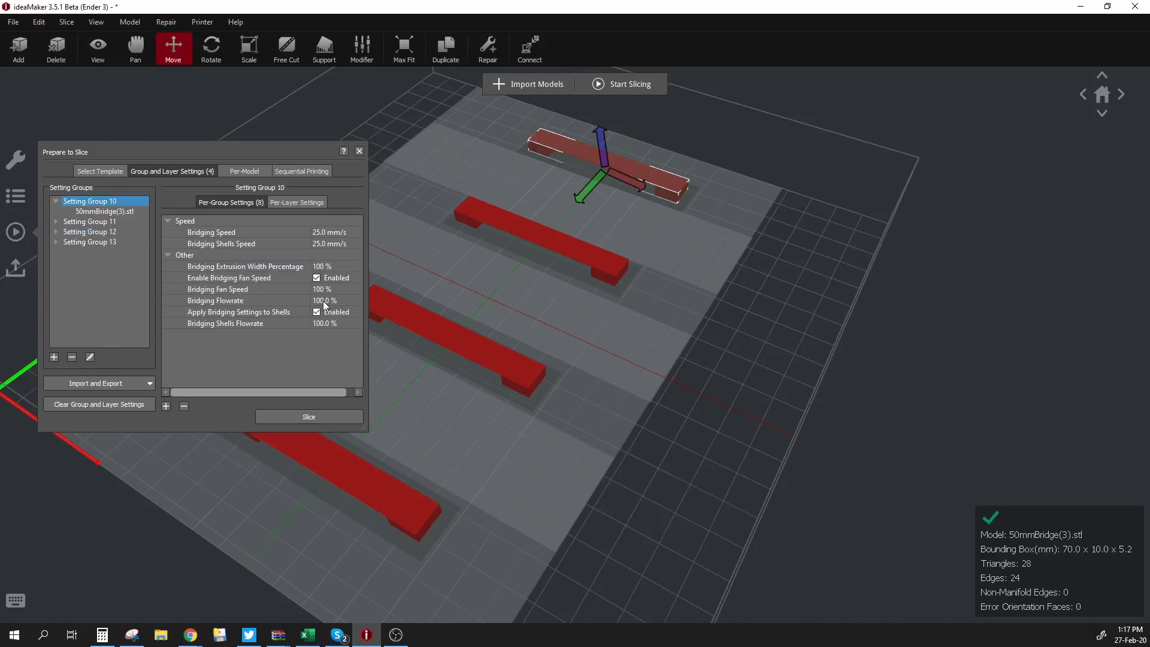
- Set Group 10's bridging flowrate to 110% and Group 12's bridging flowrates to 120%
{"action": "double_click", "coordinate": [327, 302]}
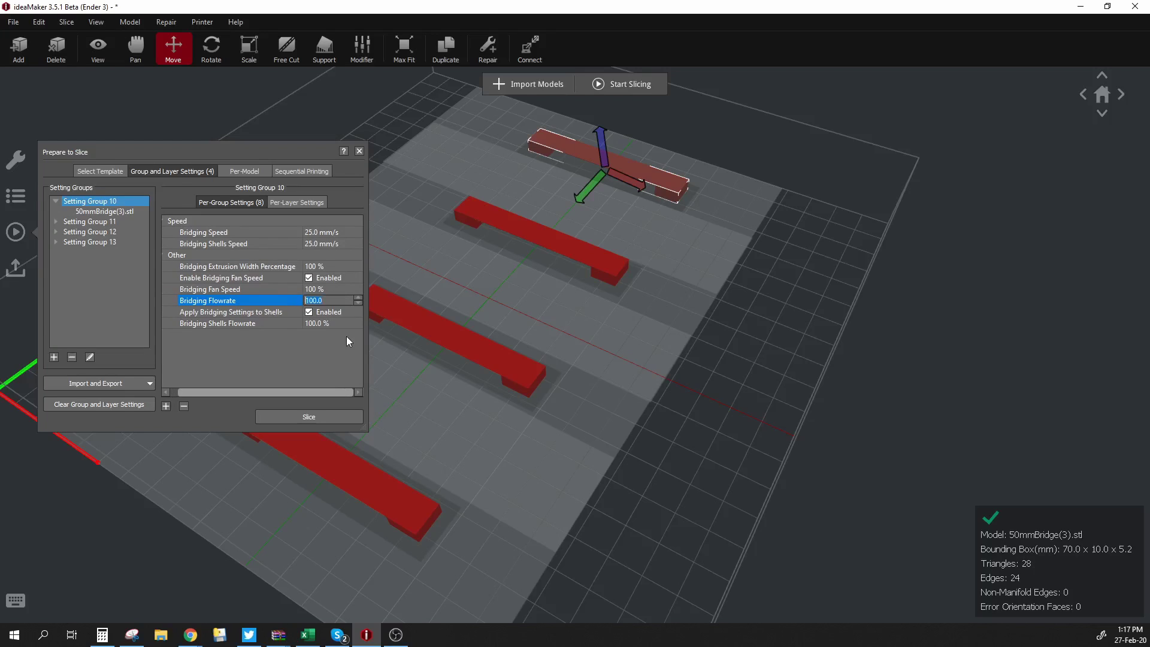
{"action": "type", "text": "110"}
{"action": "key", "text": "Return"}
{"action": "left_click", "coordinate": [592, 252]}
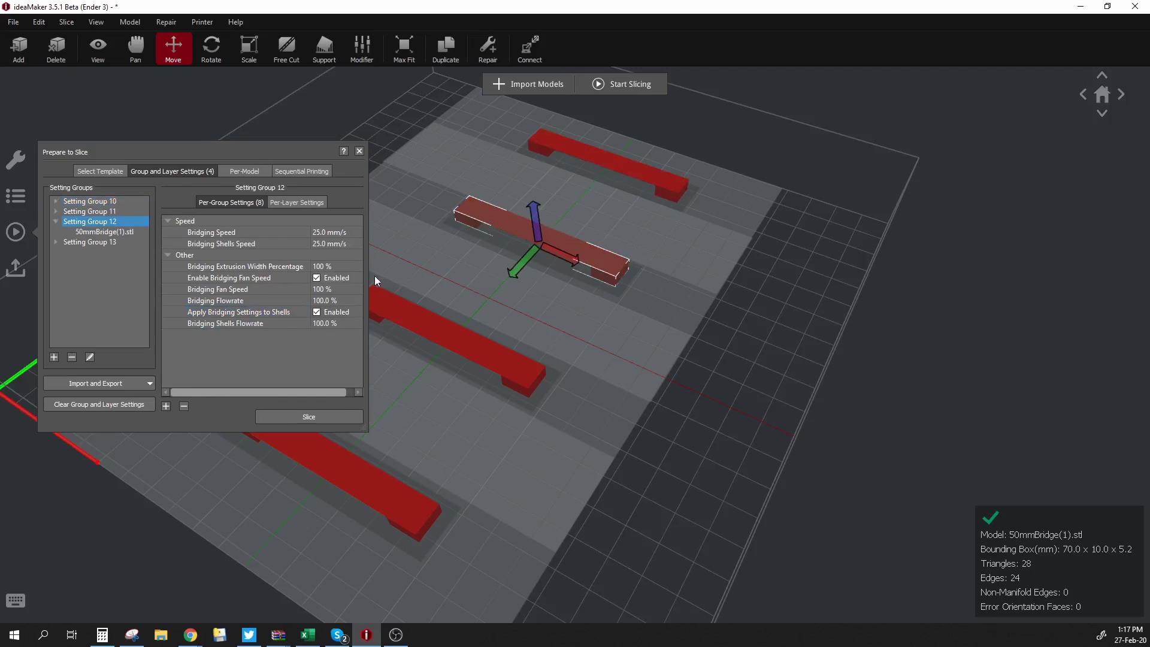
{"action": "double_click", "coordinate": [322, 301]}
{"action": "type", "text": "120"}
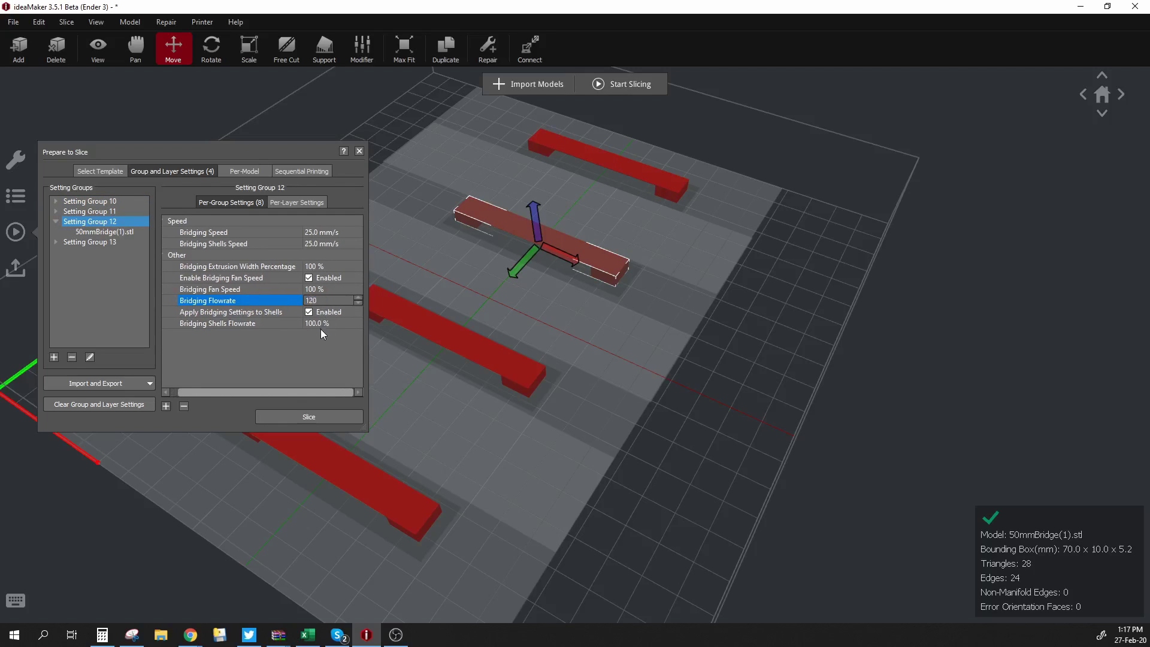
{"action": "double_click", "coordinate": [319, 324]}
{"action": "type", "text": "12"}
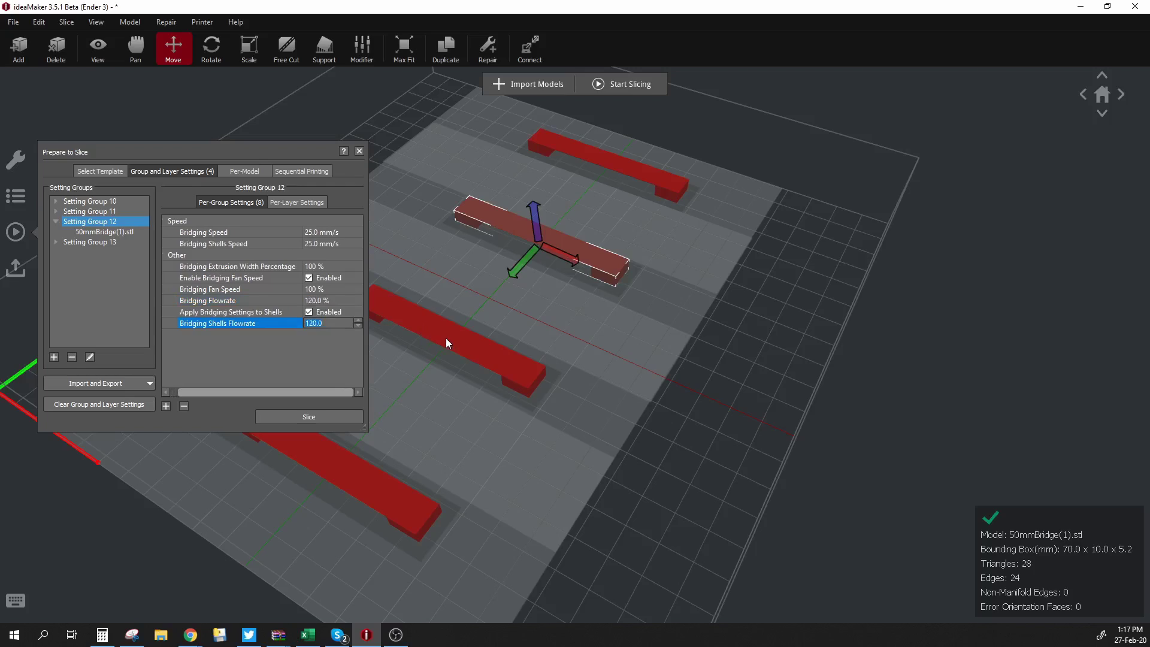
- Set Setting Group 13's bridging and bridging shells flowrates to 140%
{"action": "left_click", "coordinate": [447, 340]}
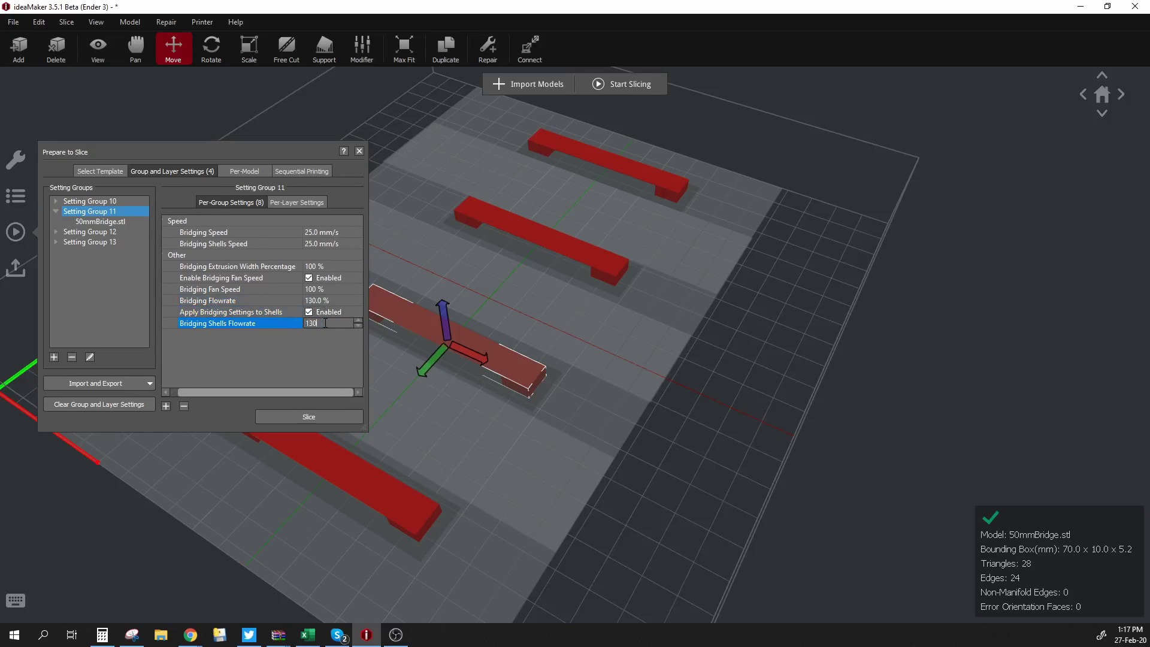
{"action": "left_click", "coordinate": [310, 453]}
{"action": "double_click", "coordinate": [322, 301]}
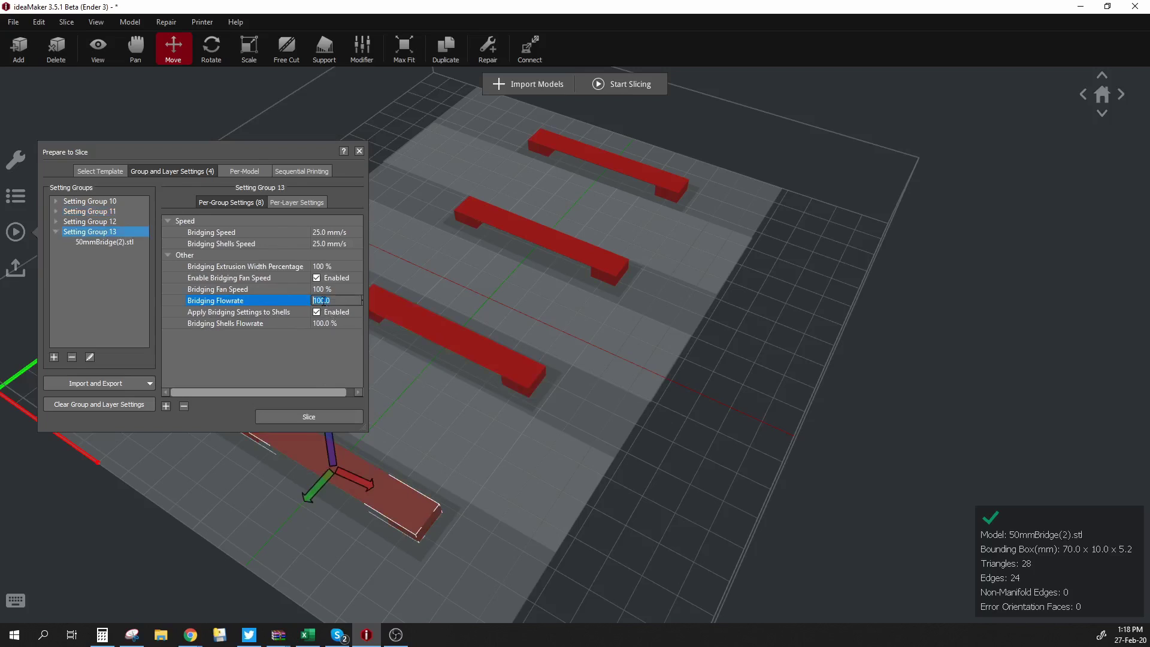
{"action": "type", "text": "140"}
{"action": "key", "text": "Return"}
{"action": "double_click", "coordinate": [321, 324]}
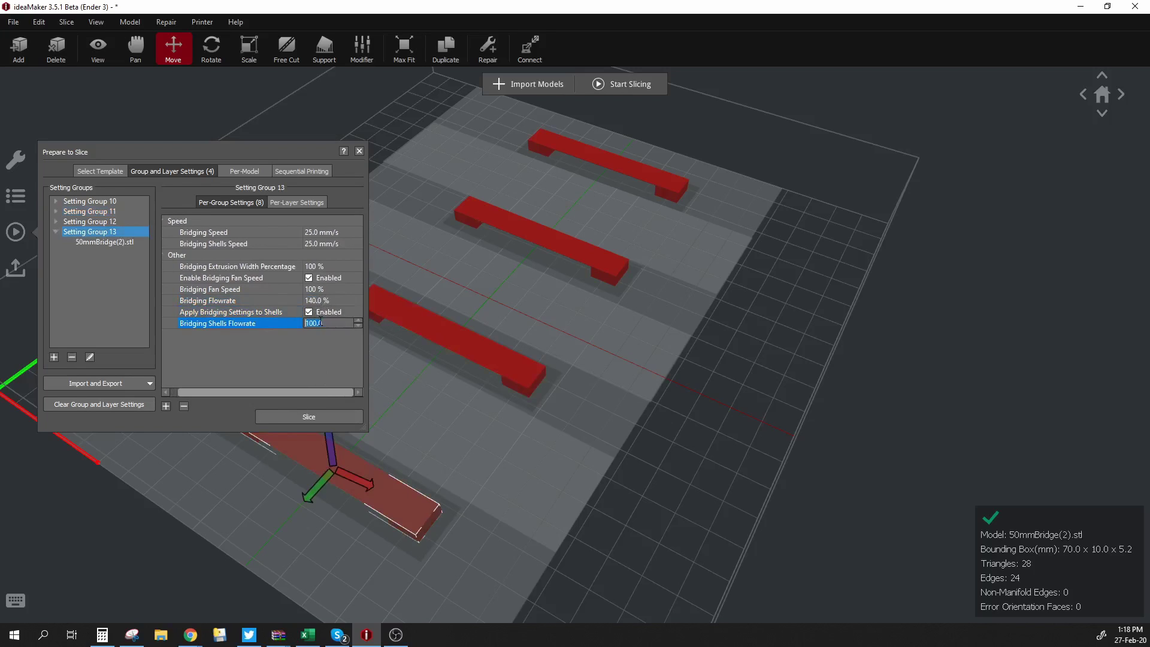
{"action": "key", "text": "Return"}
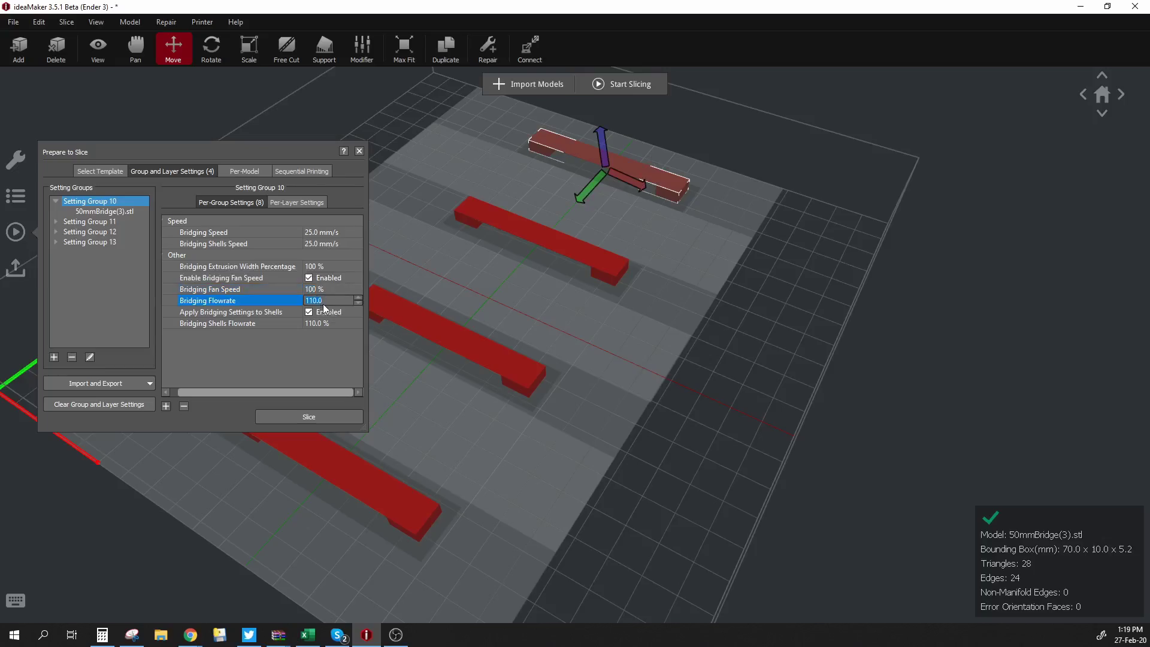
- Change bridging and bridging shells flowrates to 130% in Setting Groups 13, 12 and 10
{"action": "type", "text": "130"}
{"action": "left_click", "coordinate": [324, 308]}
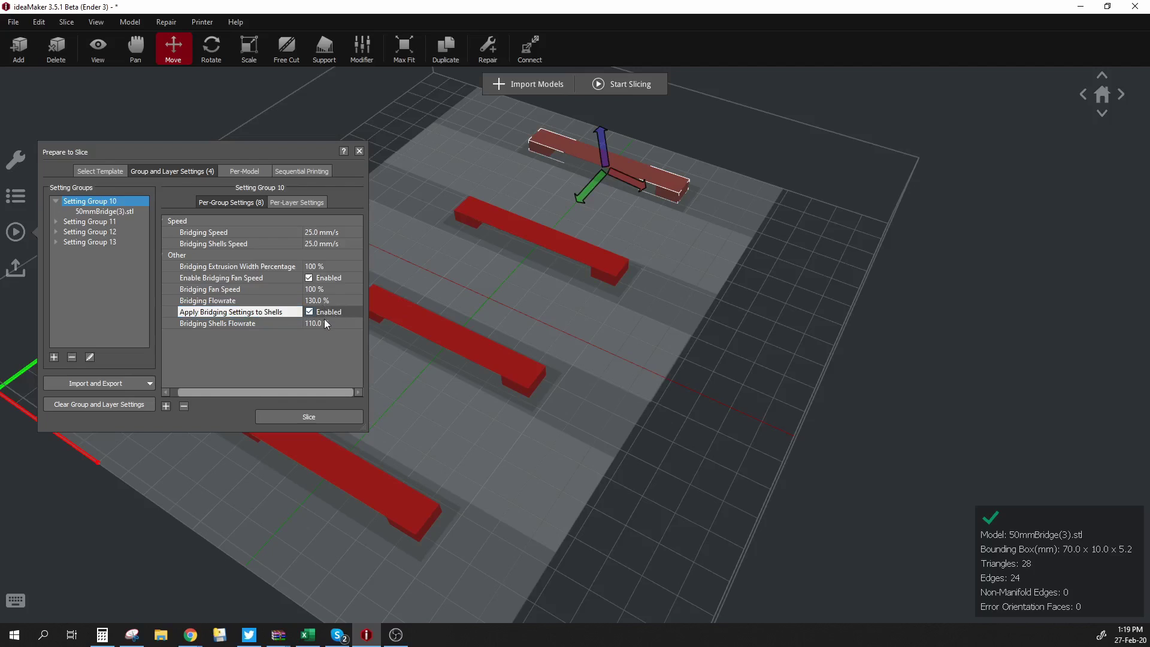
{"action": "double_click", "coordinate": [324, 323]}
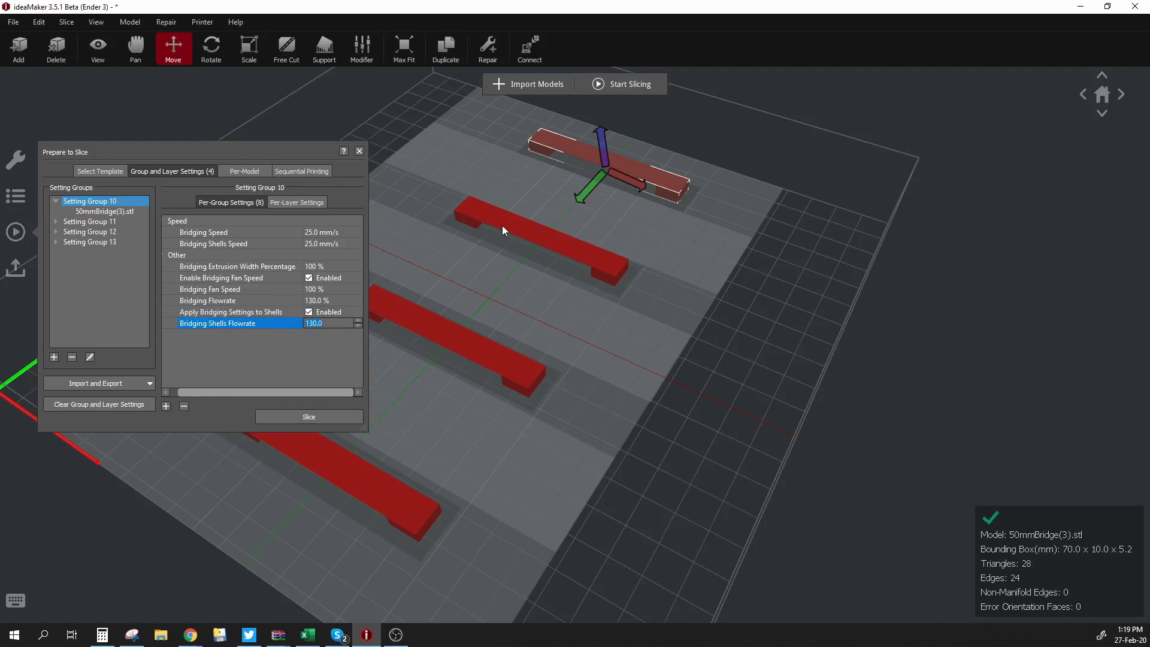
{"action": "left_click", "coordinate": [503, 225]}
{"action": "double_click", "coordinate": [323, 300]}
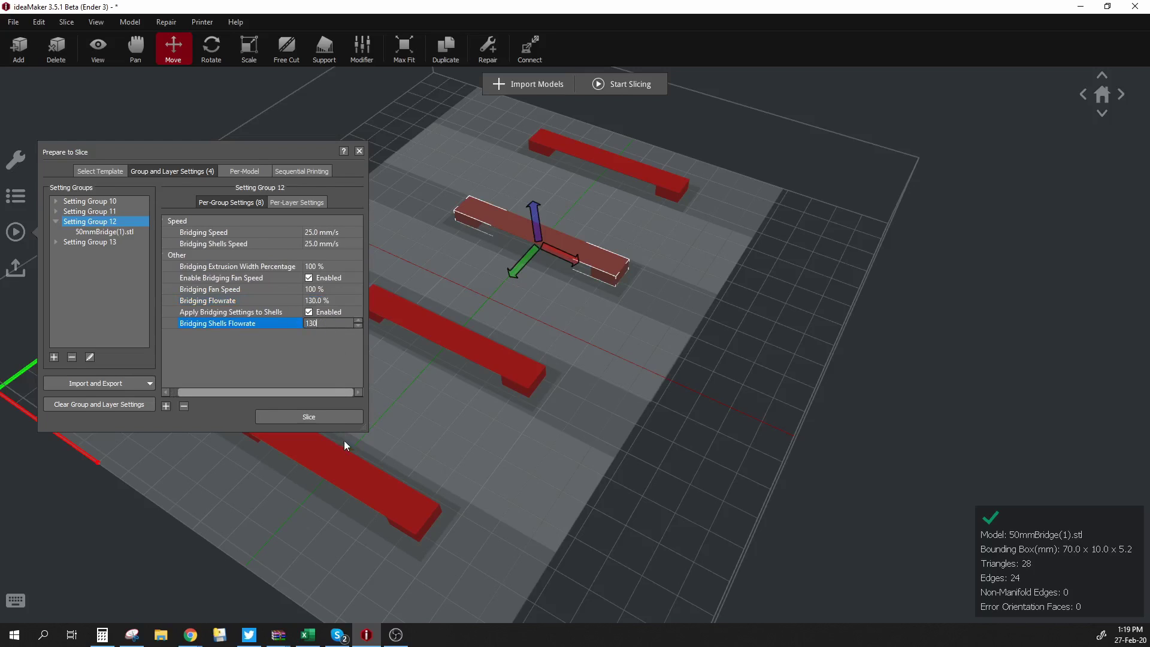
{"action": "left_click", "coordinate": [334, 475]}
{"action": "left_click", "coordinate": [322, 301]}
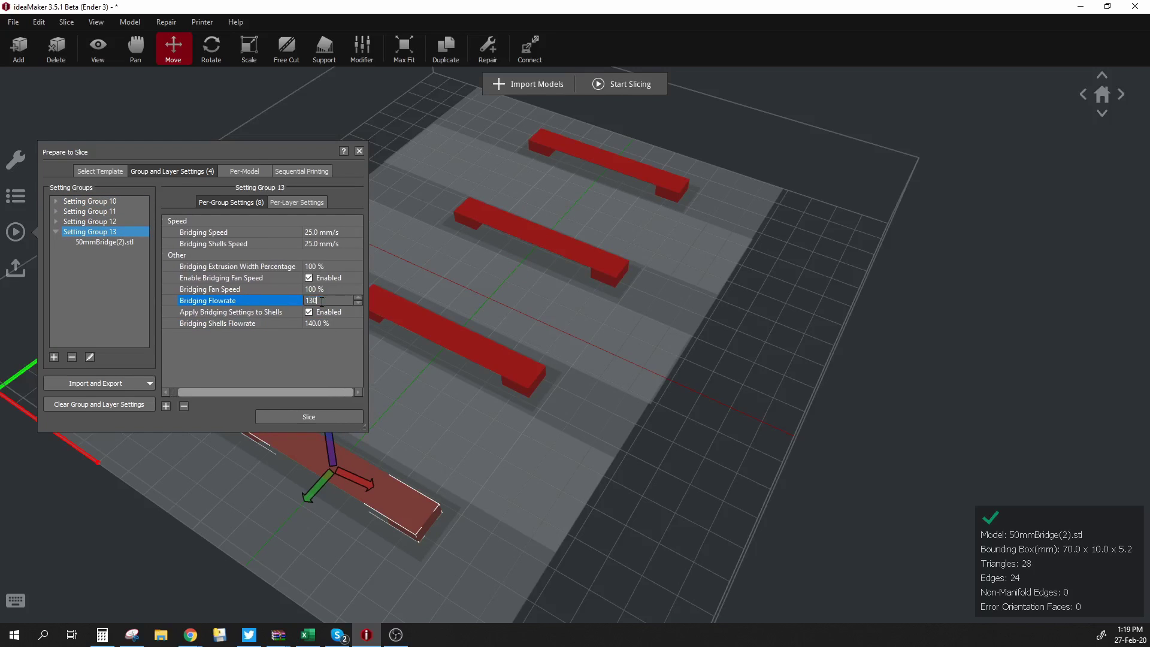
{"action": "left_click", "coordinate": [326, 324]}
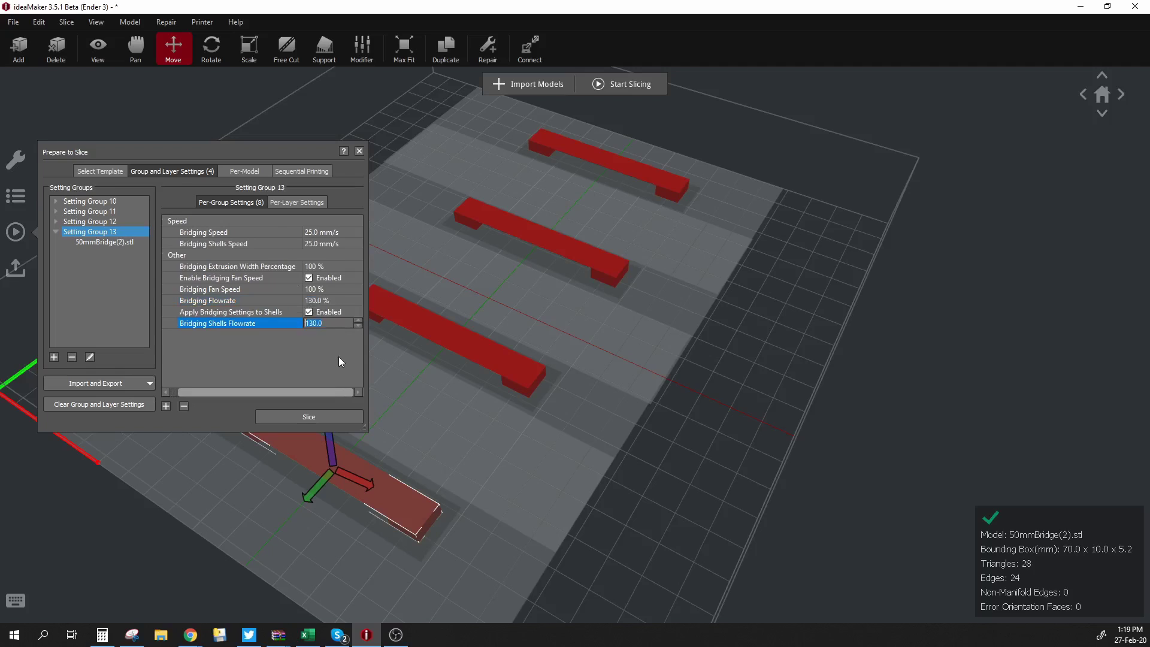
{"action": "key", "text": "Return"}
{"action": "left_click", "coordinate": [593, 168]}
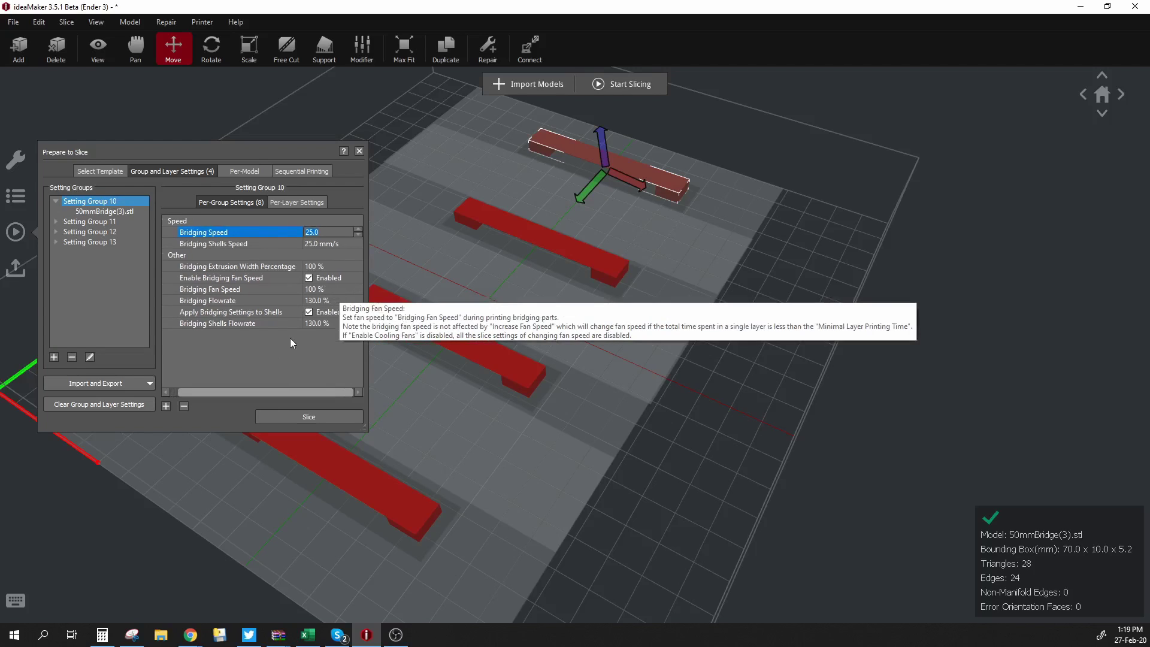
- Set bridging fan speed to 0% for Group 10 and 25% for Group 12
{"action": "left_click", "coordinate": [318, 291]}
{"action": "type", "text": "0"}
{"action": "left_click", "coordinate": [327, 301]}
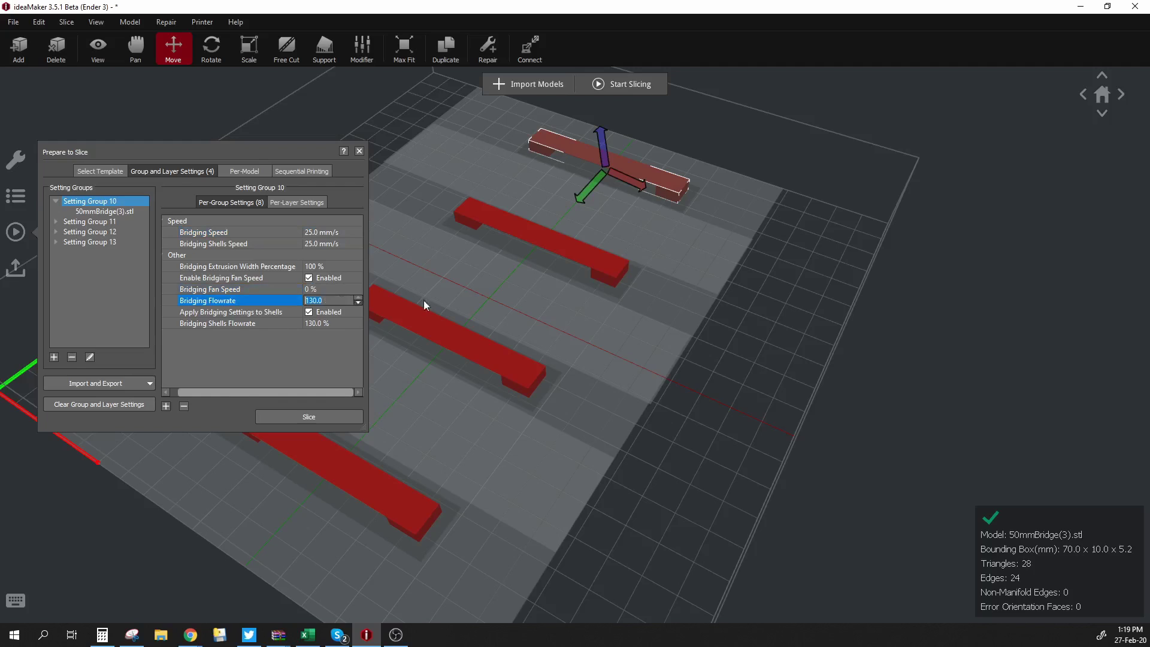
{"action": "left_click", "coordinate": [564, 245]}
{"action": "left_click", "coordinate": [324, 291]}
{"action": "type", "text": "25"}
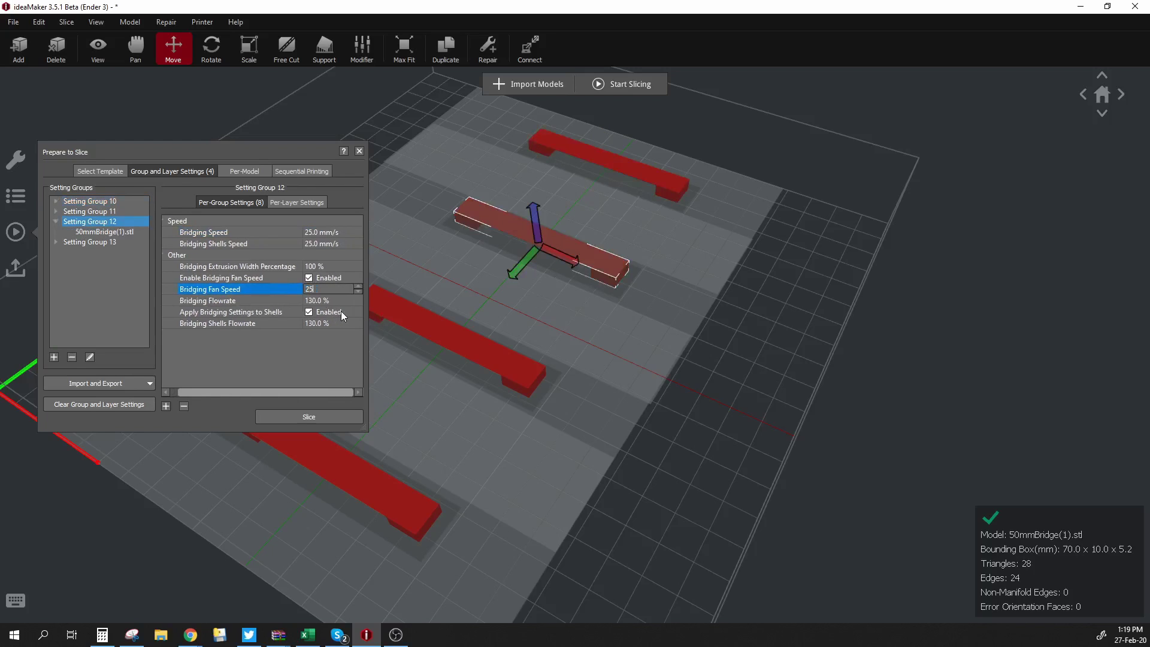
{"action": "key", "text": "Tab"}
- Set bridging fan speed to 50% for Group 11 and 75% for Group 13
{"action": "left_click", "coordinate": [433, 321]}
{"action": "left_click", "coordinate": [321, 289]}
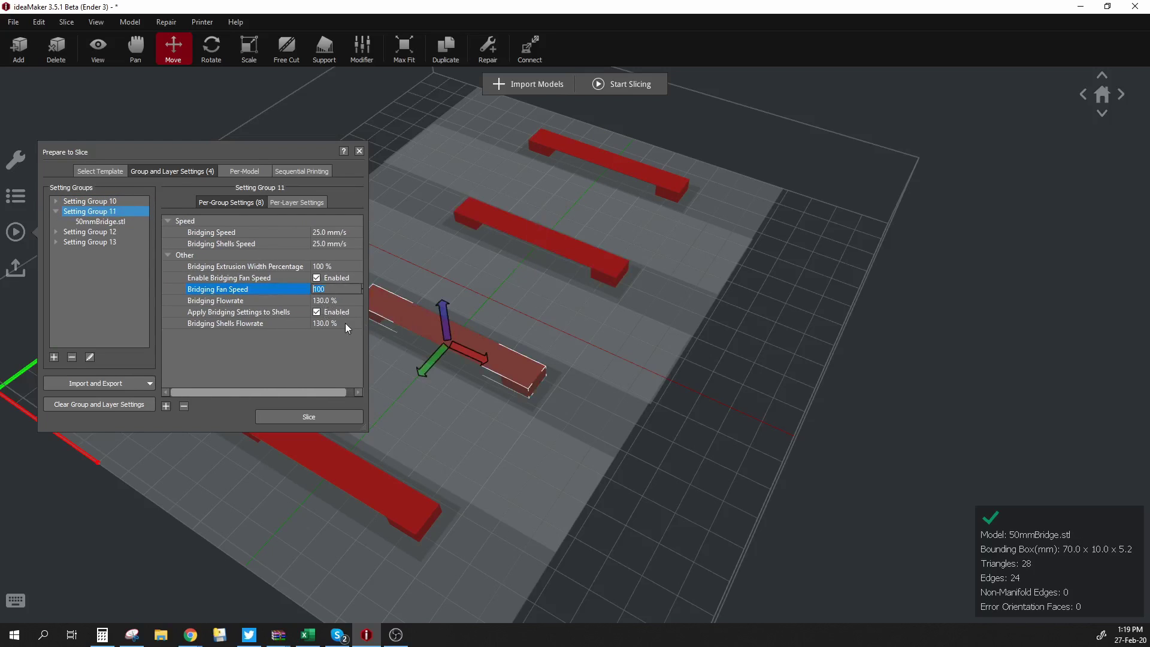
{"action": "type", "text": "50"}
{"action": "key", "text": "Tab"}
{"action": "left_click", "coordinate": [343, 470]}
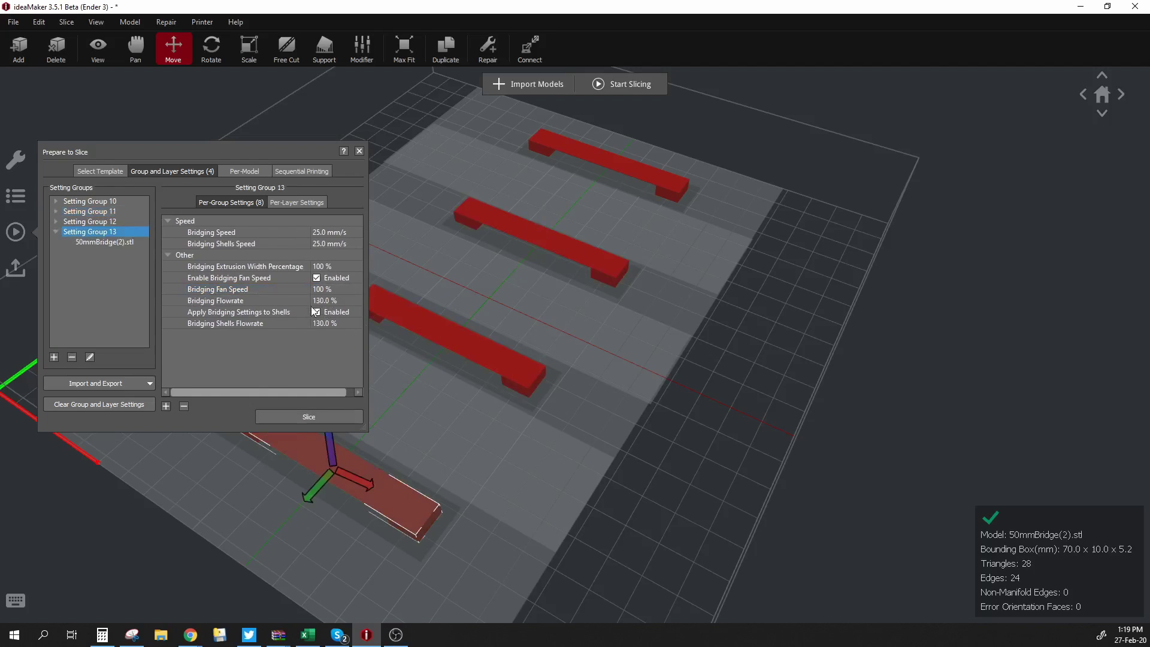
{"action": "left_click", "coordinate": [326, 290]}
{"action": "type", "text": "100"}
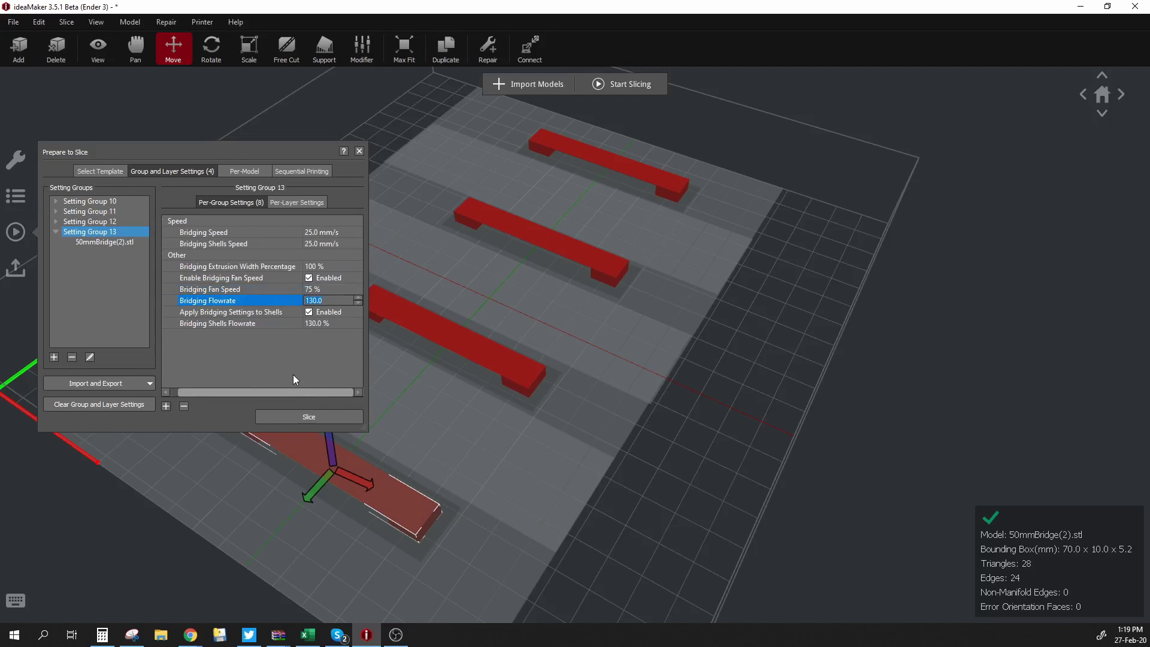
{"action": "left_click", "coordinate": [299, 372]}
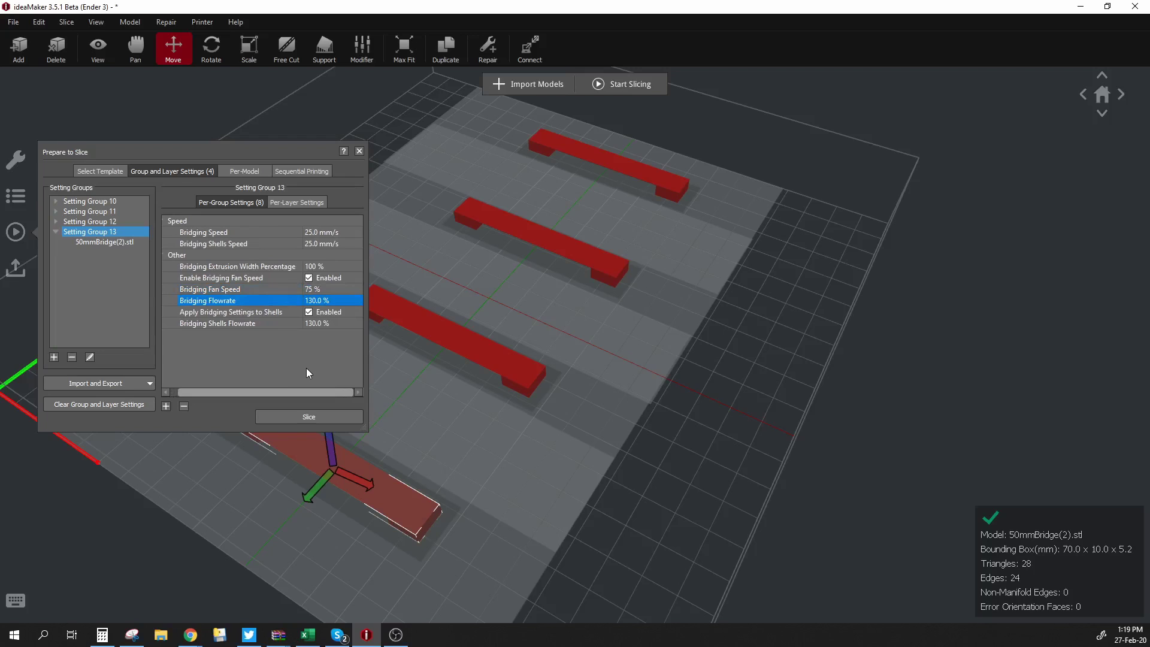